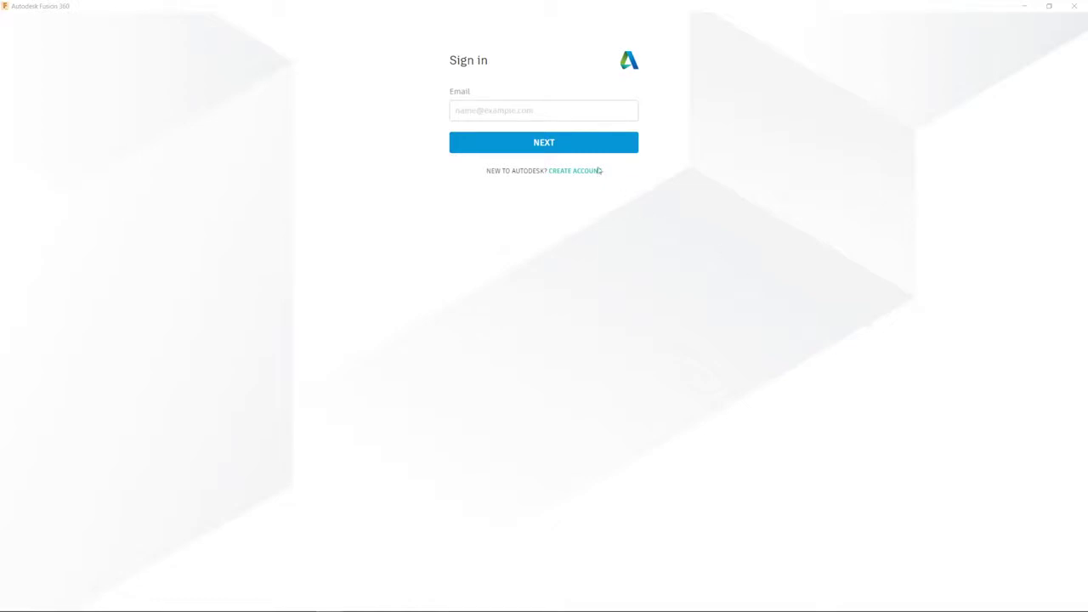
Sign in to the Autodesk account with the account e-mail and the pasted password
{"action": "left_click", "coordinate": [554, 113]}
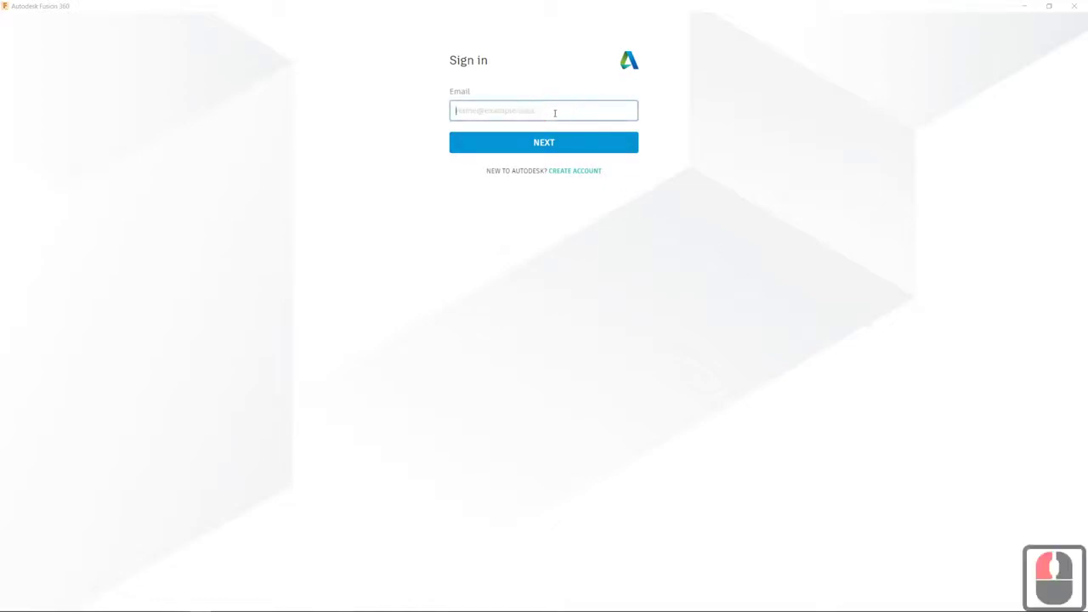
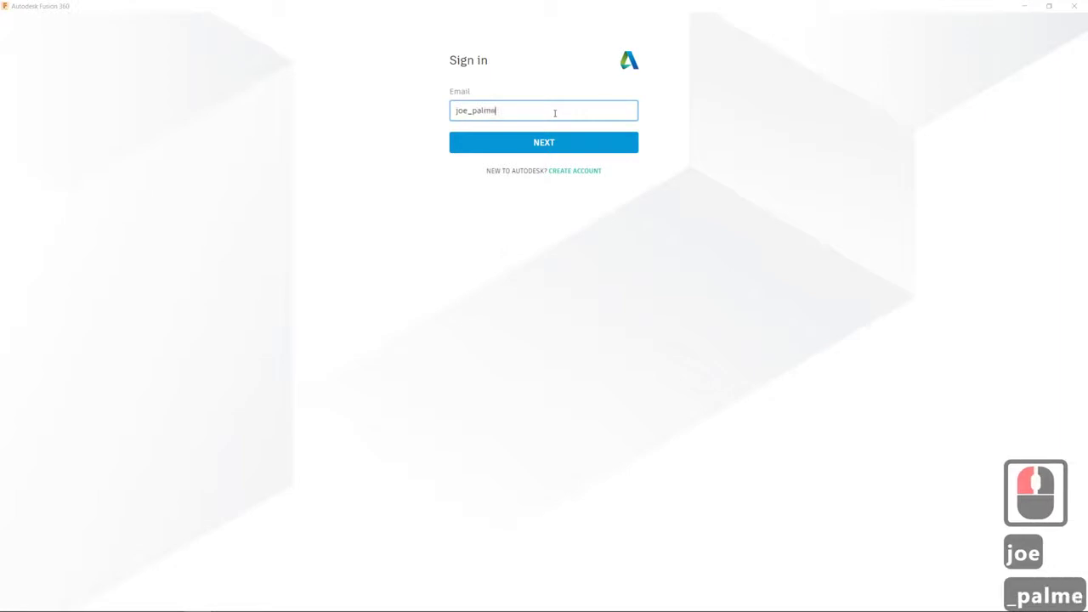
{"action": "left_click", "coordinate": [565, 146]}
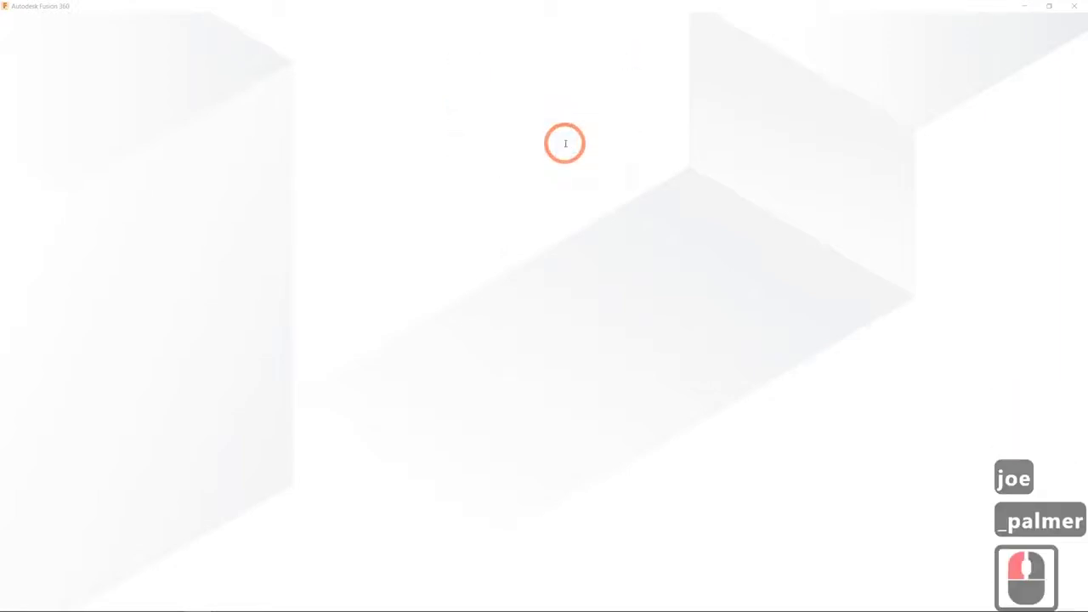
{"action": "left_click", "coordinate": [532, 147]}
{"action": "key", "text": "ctrl+v"}
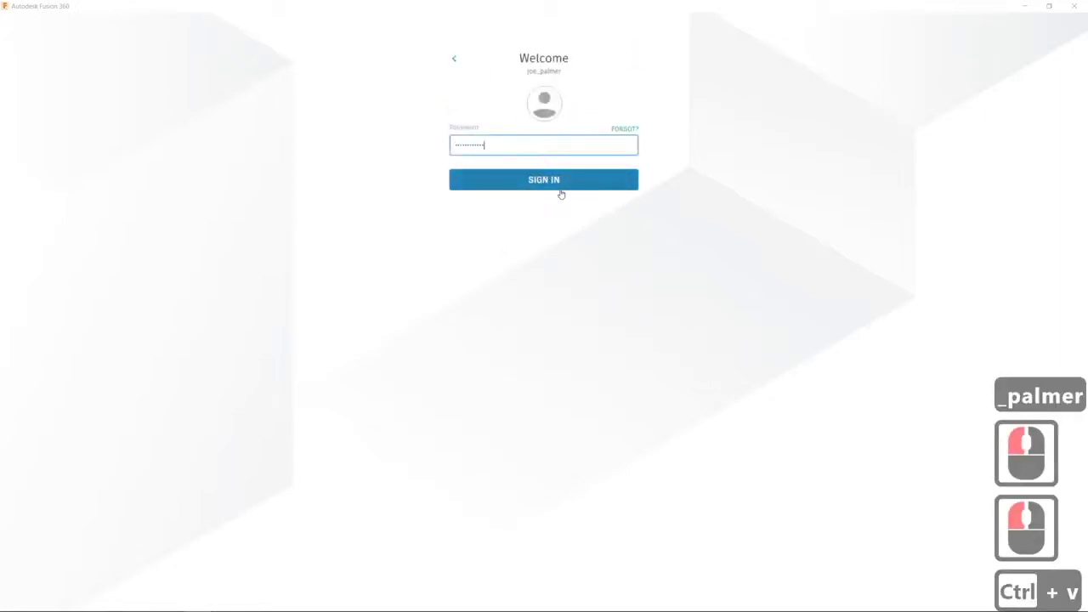
{"action": "left_click", "coordinate": [559, 182]}
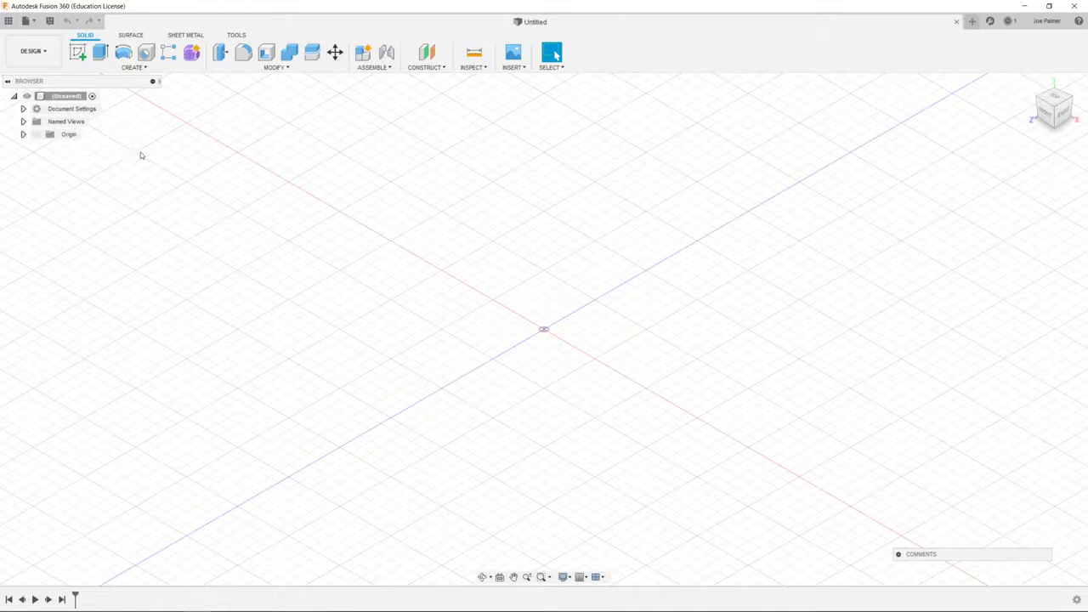
Show the Data Panel and browse the projects, Assets library and sample collections
{"action": "left_click", "coordinate": [8, 23]}
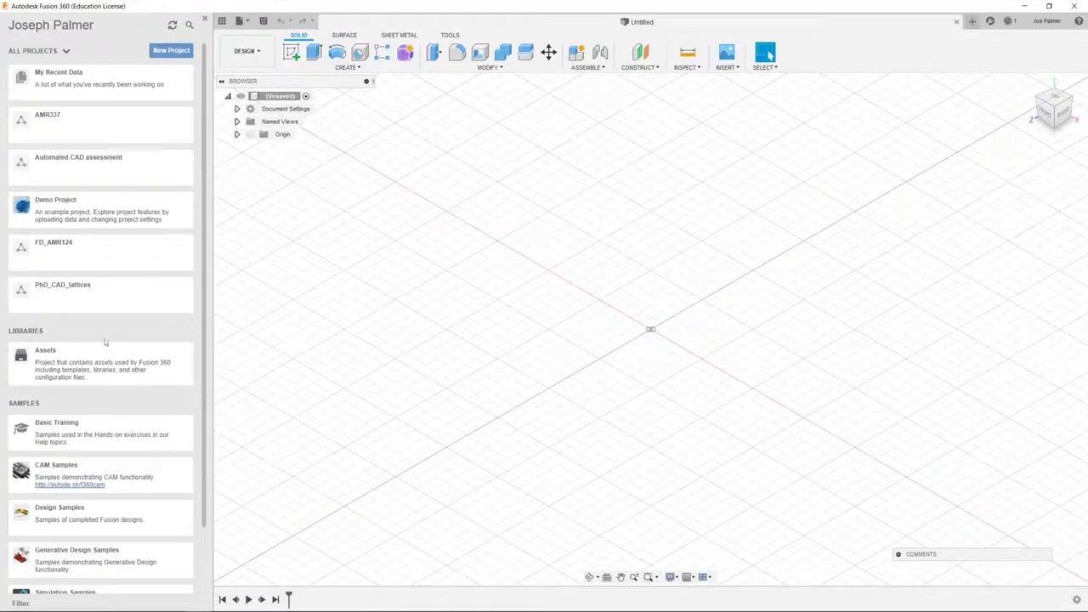
{"action": "scroll", "coordinate": [102, 348], "scroll_direction": "down", "scroll_amount": 4}
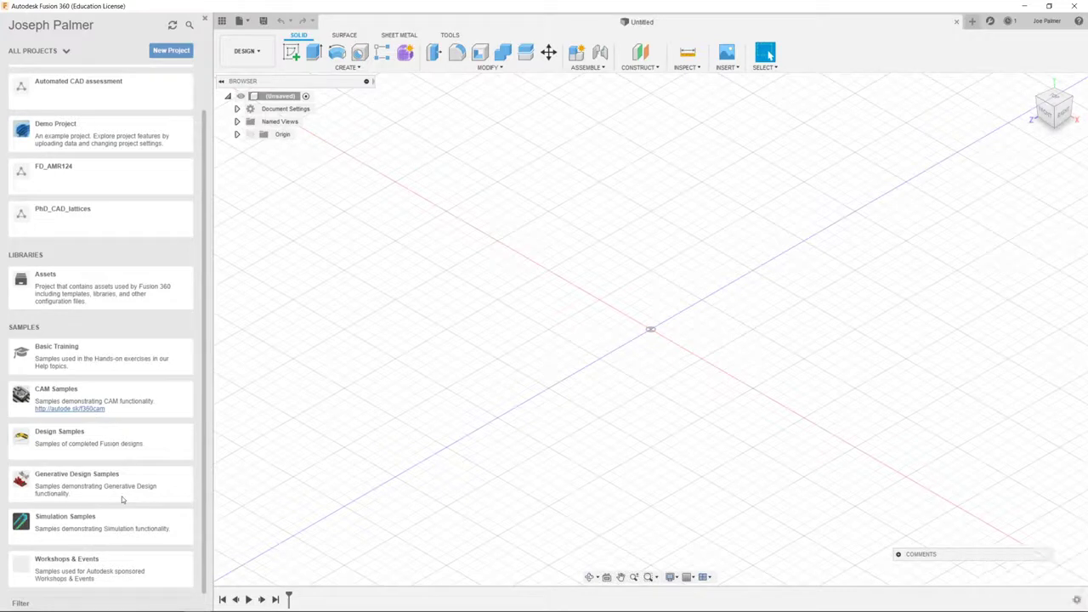
{"action": "scroll", "coordinate": [102, 335], "scroll_direction": "up", "scroll_amount": 3}
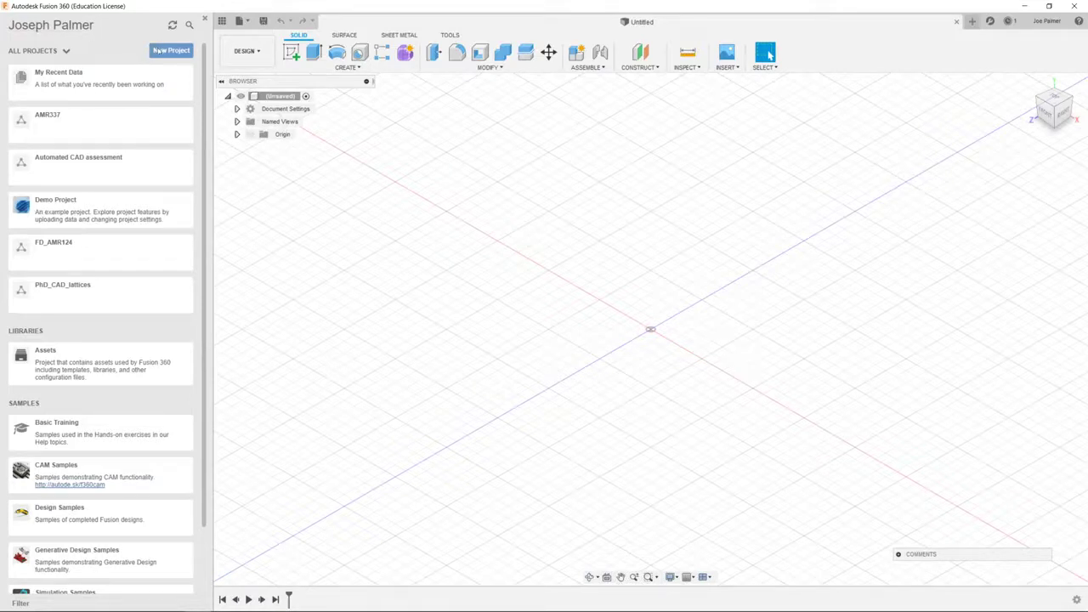
Create a project named 'Testing Project' and open its empty file list
{"action": "left_click", "coordinate": [162, 51]}
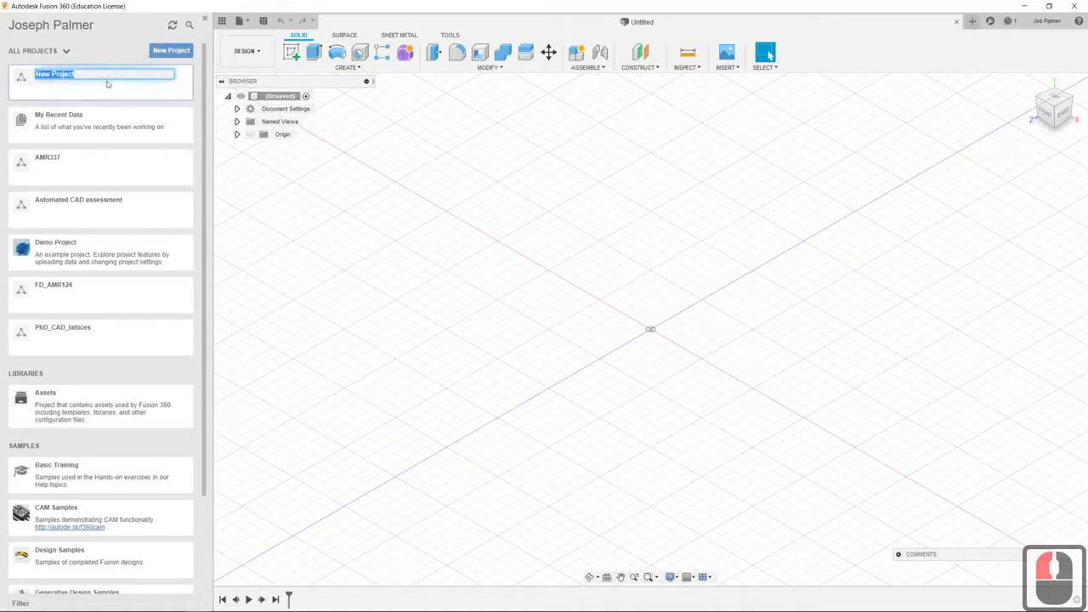
{"action": "type", "text": "Te"}
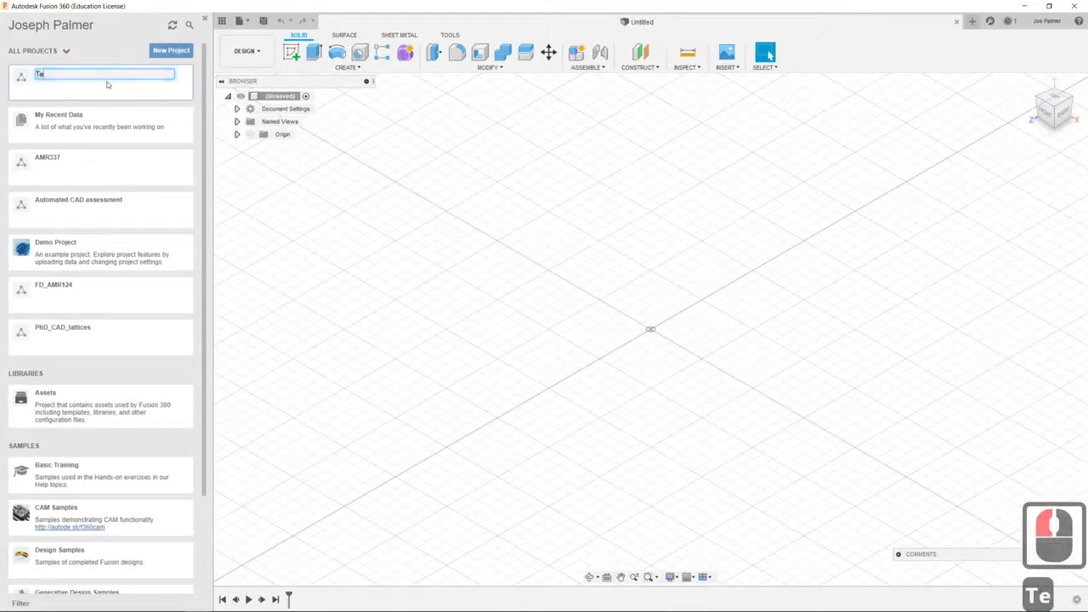
{"action": "type", "text": "sting Project"}
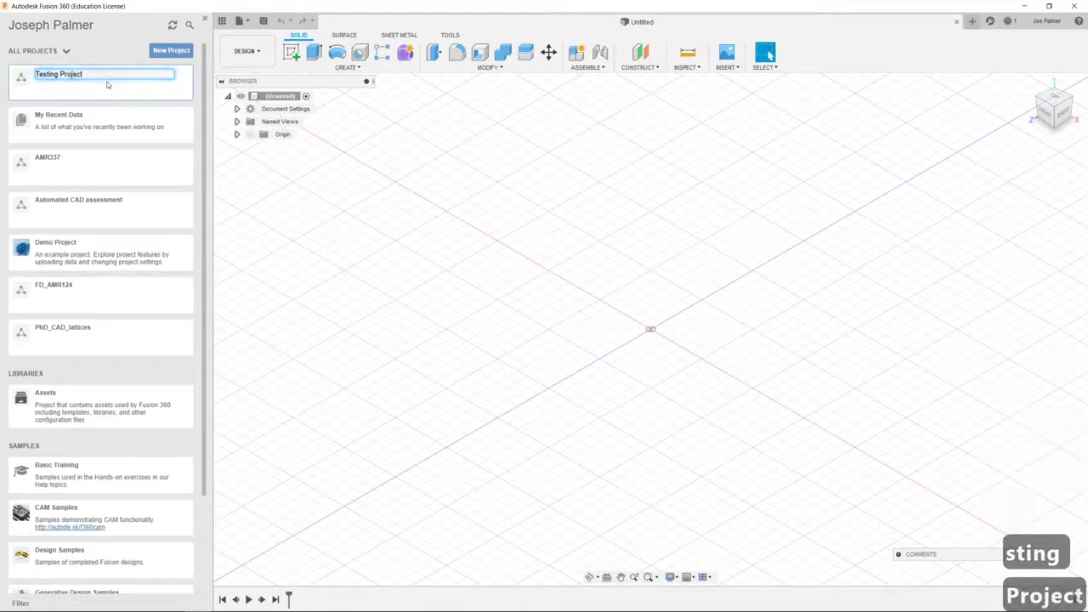
{"action": "key", "text": "Return"}
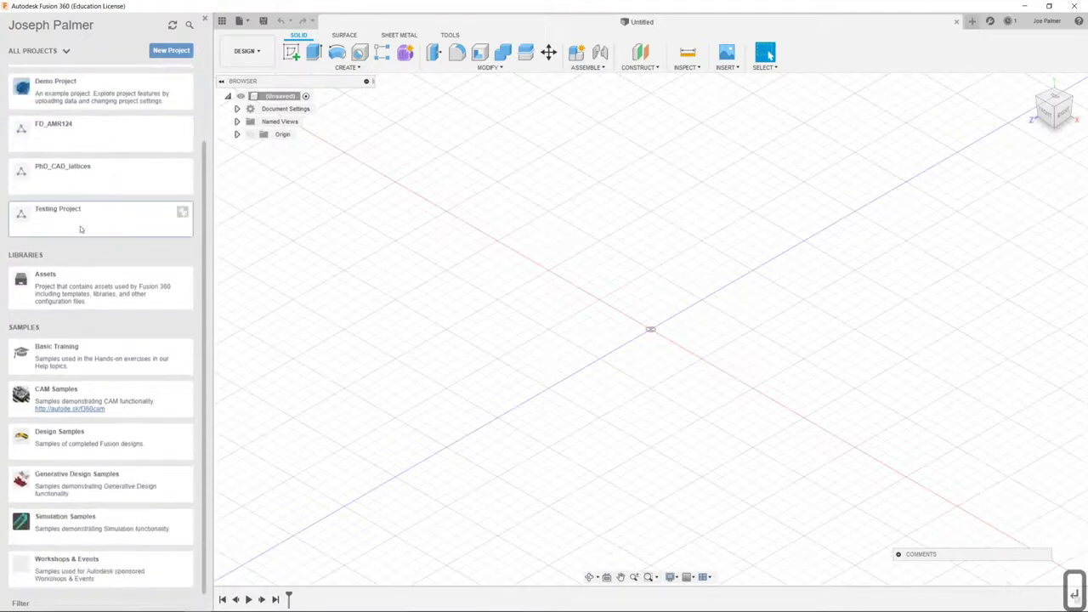
{"action": "double_click", "coordinate": [80, 227]}
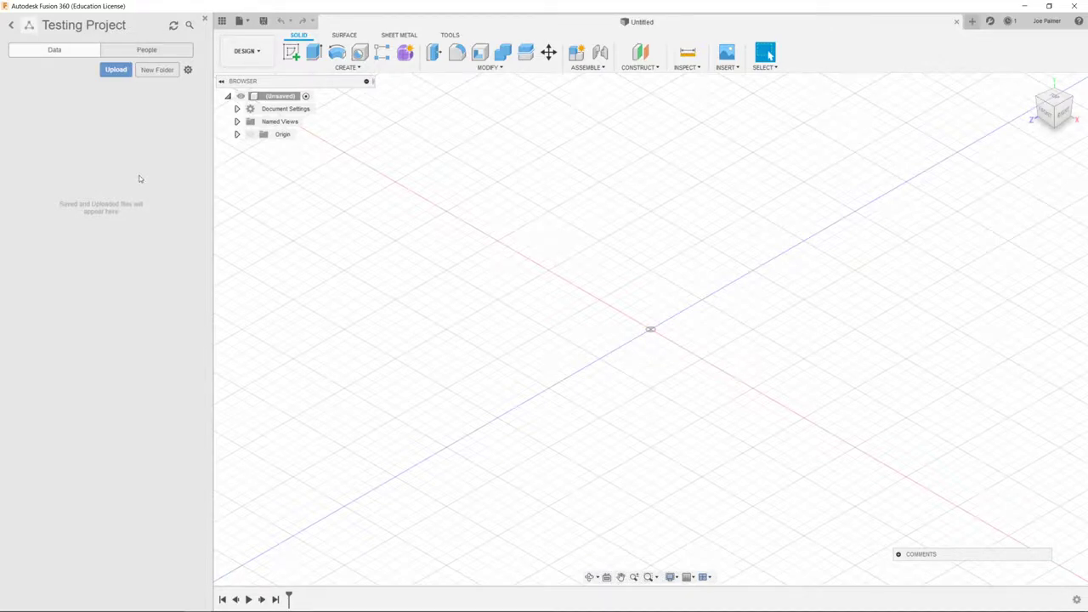
Add a new folder named 'Testing Folder' to Testing Project
{"action": "left_click", "coordinate": [158, 69]}
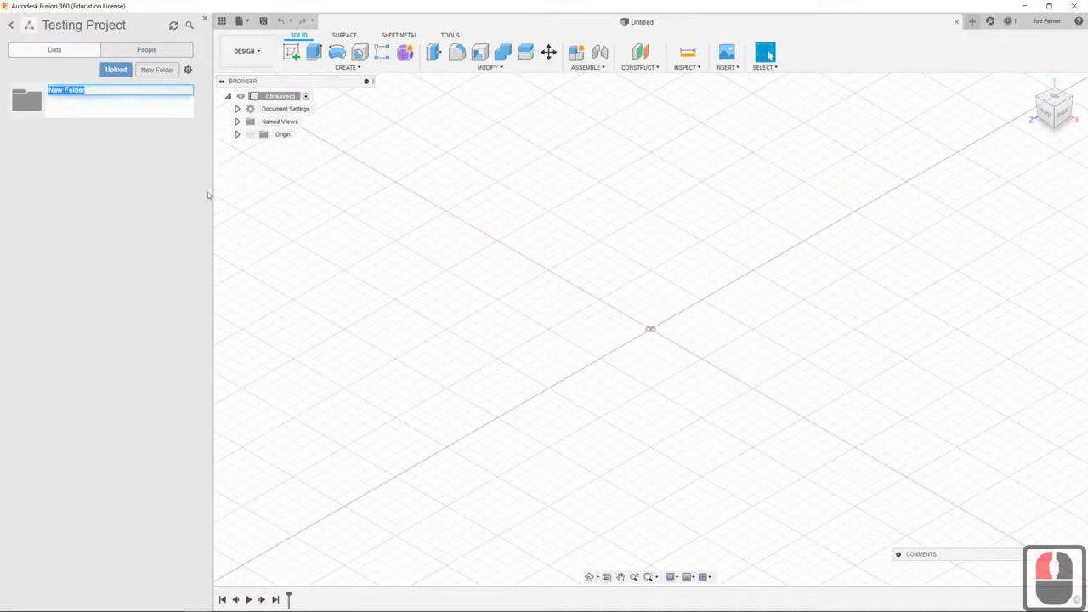
{"action": "type", "text": "Testing Folder"}
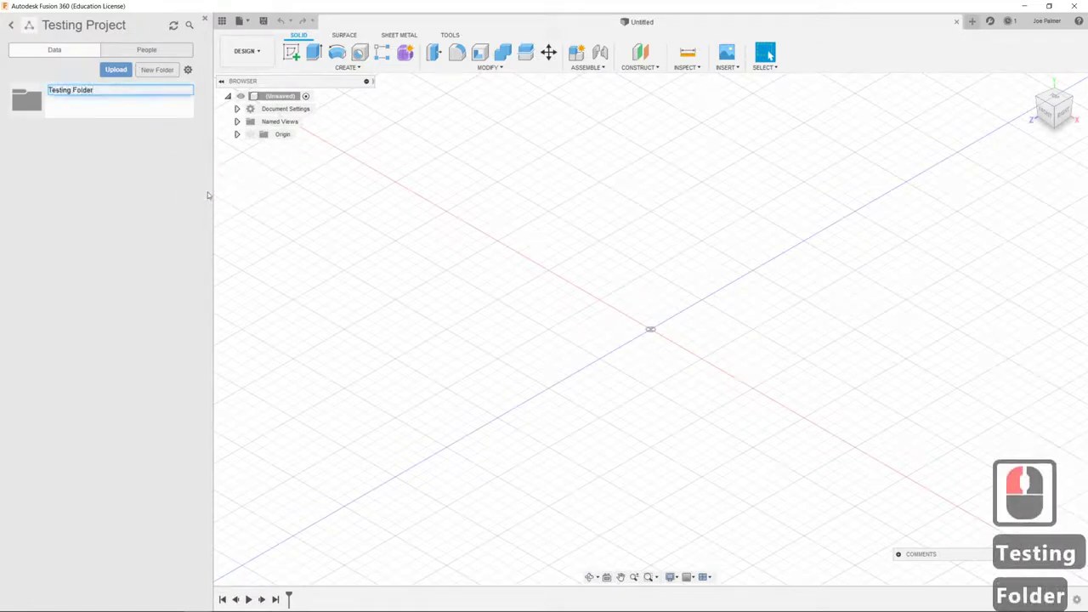
{"action": "key", "text": "Return"}
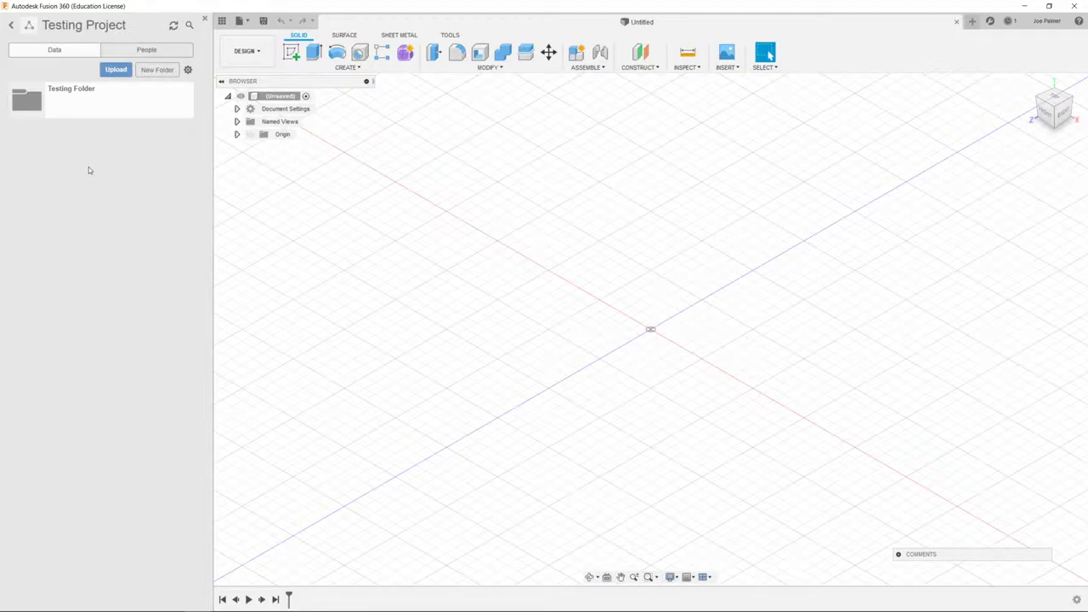
Enter a collaborator's e-mail in the People invite field, then return to all projects
{"action": "left_click", "coordinate": [133, 51]}
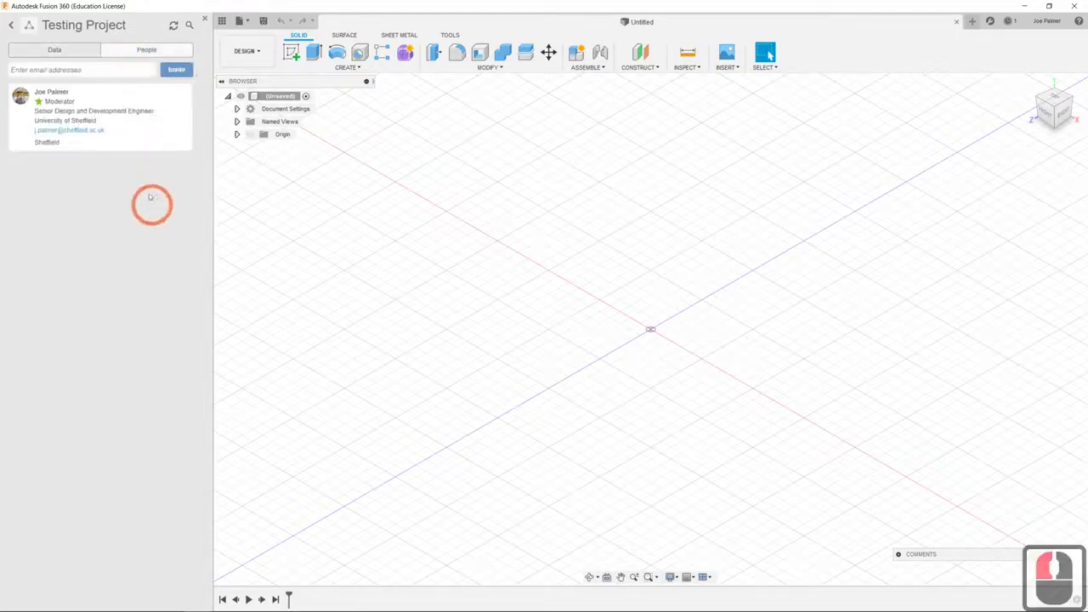
{"action": "left_click", "coordinate": [82, 72]}
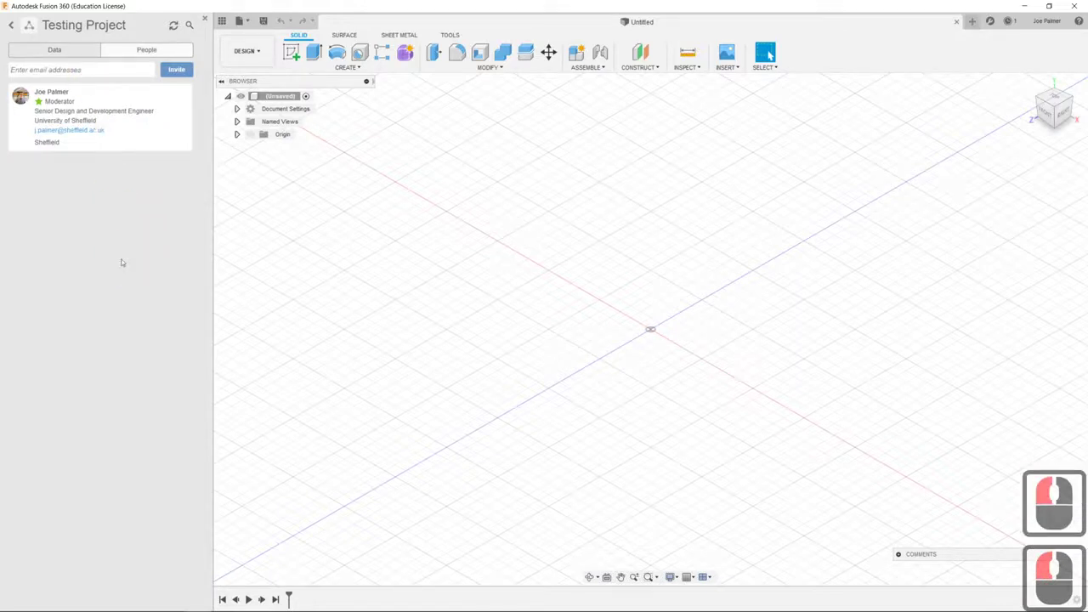
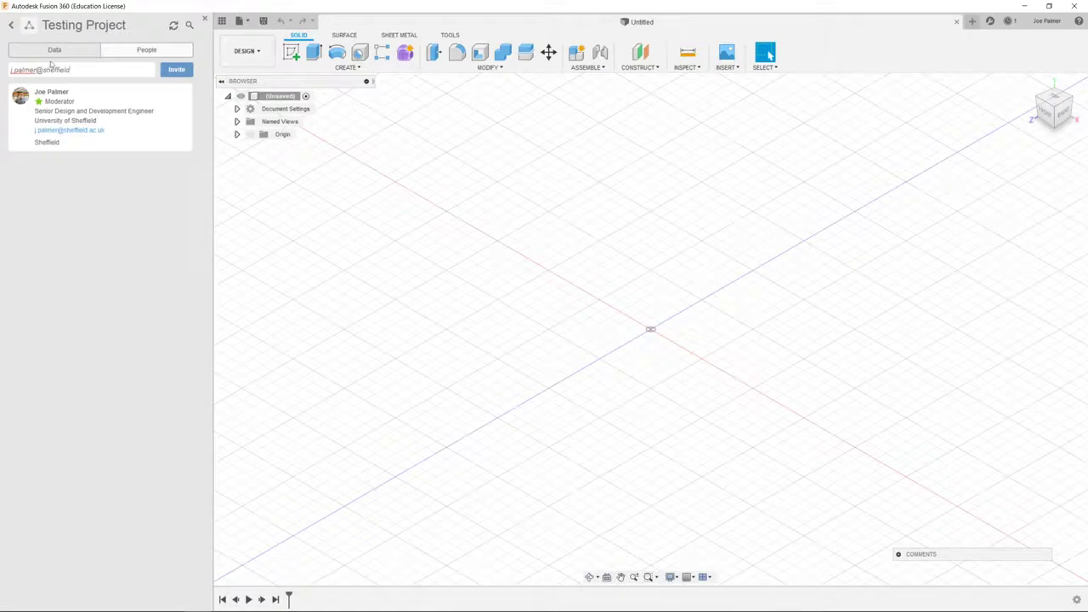
{"action": "left_click", "coordinate": [11, 24]}
Scroll the All Projects list down and back up to the top
{"action": "scroll", "coordinate": [175, 279], "scroll_direction": "down", "scroll_amount": 2}
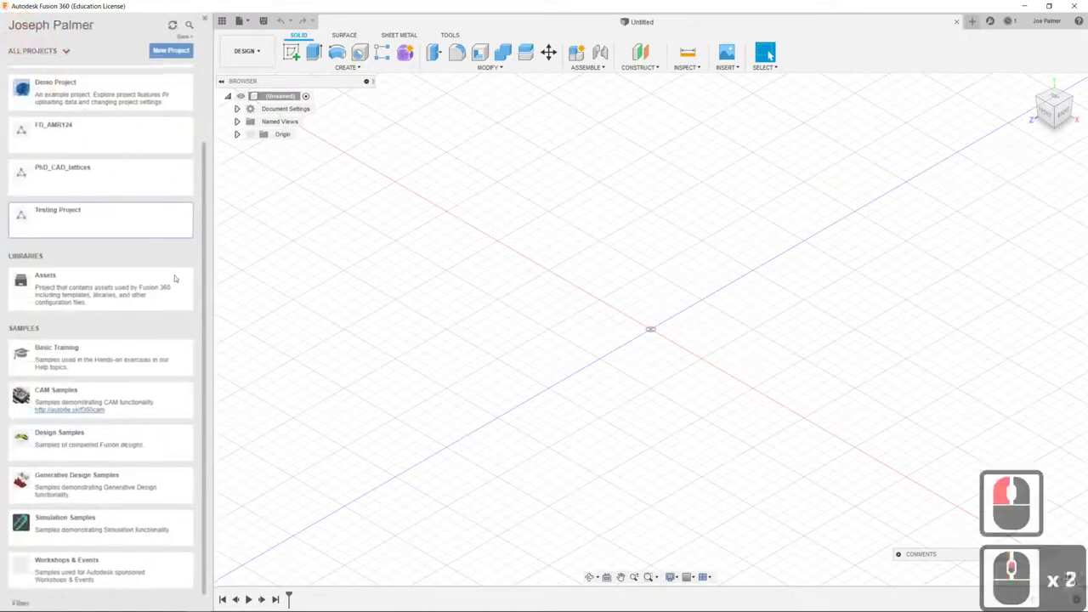
{"action": "scroll", "coordinate": [175, 279], "scroll_direction": "up", "scroll_amount": 9}
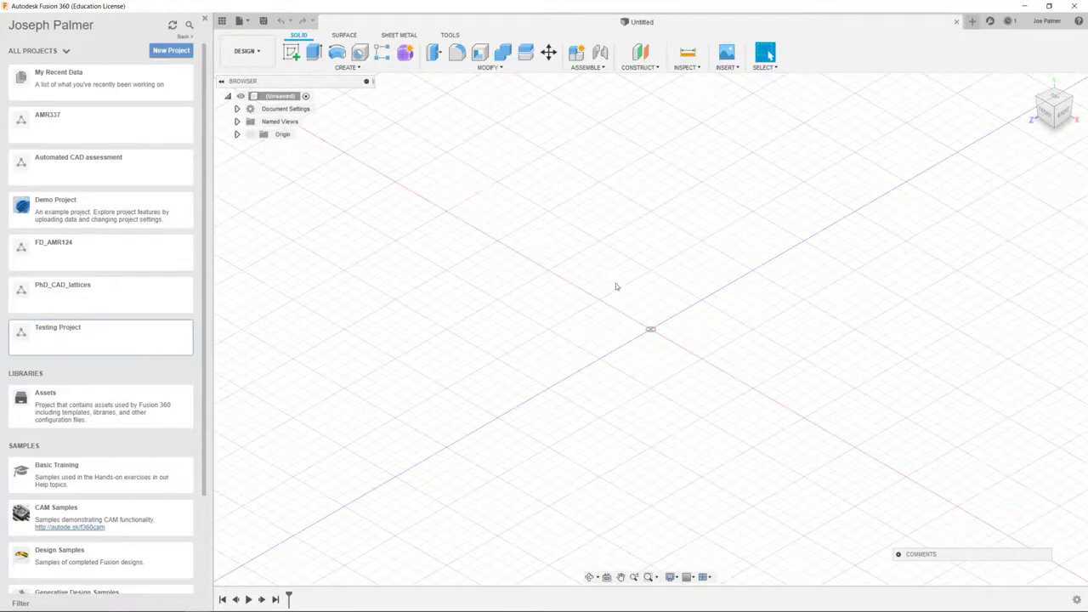
Sketch a rectangle from the origin on the horizontal plane and finish the sketch
{"action": "left_click", "coordinate": [291, 51]}
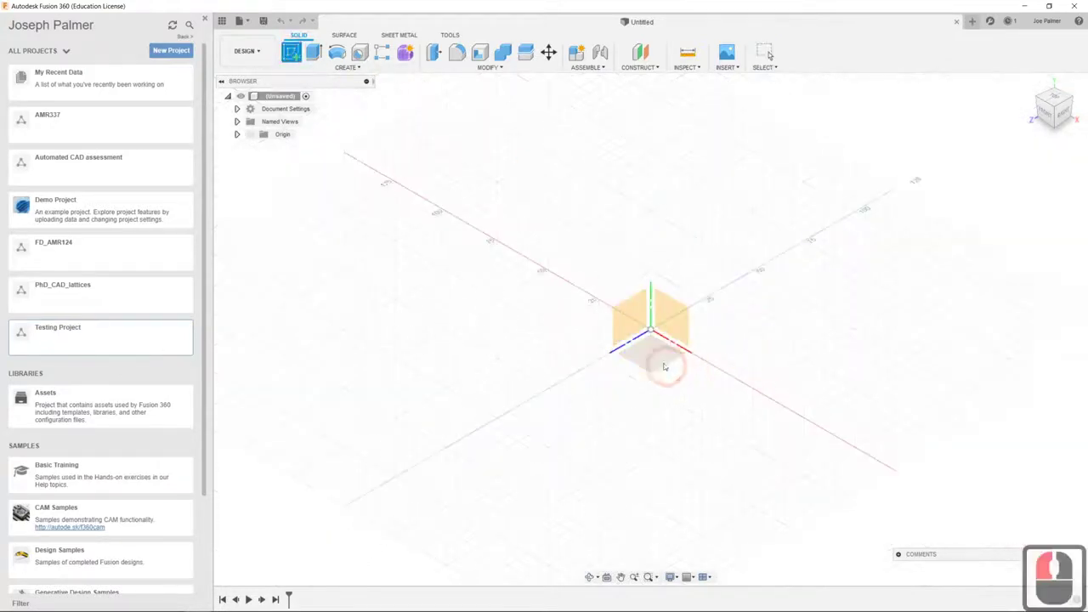
{"action": "left_click", "coordinate": [654, 357]}
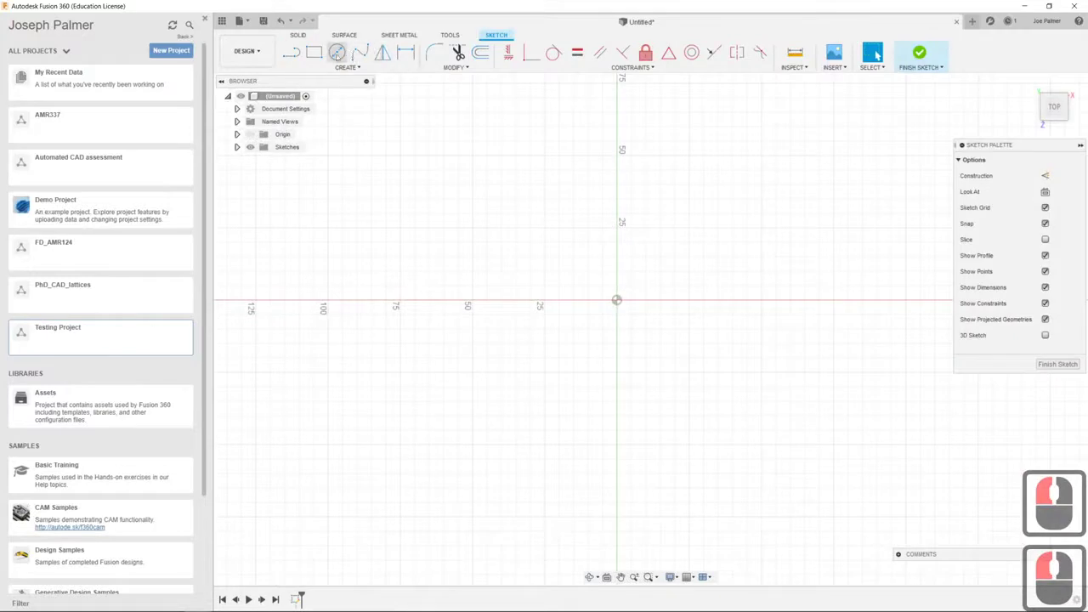
{"action": "left_click", "coordinate": [316, 53]}
{"action": "left_click", "coordinate": [616, 300]}
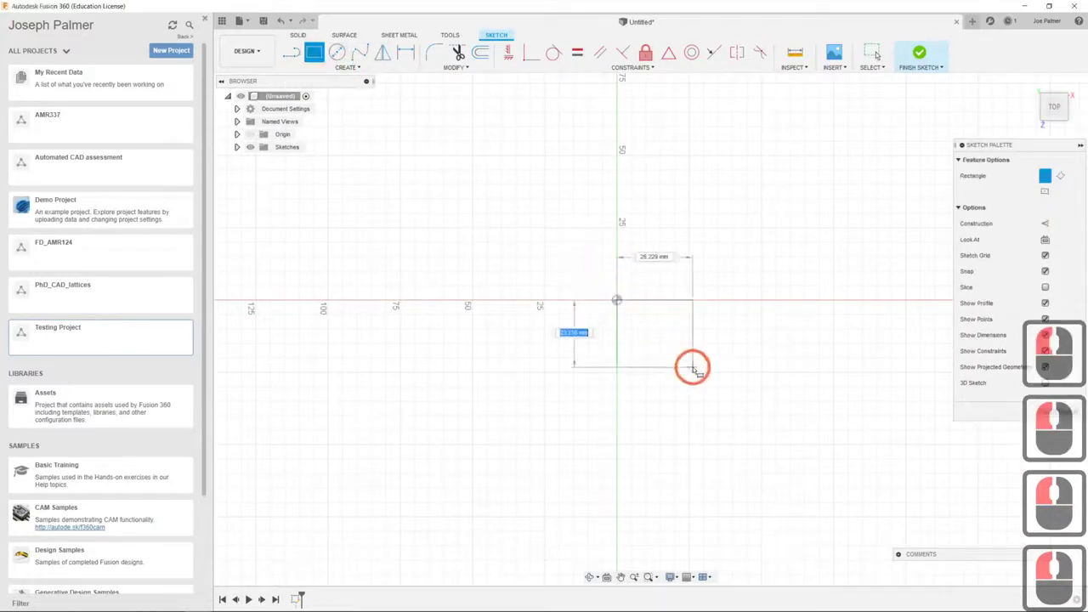
{"action": "left_click", "coordinate": [693, 367]}
{"action": "left_click", "coordinate": [1061, 411]}
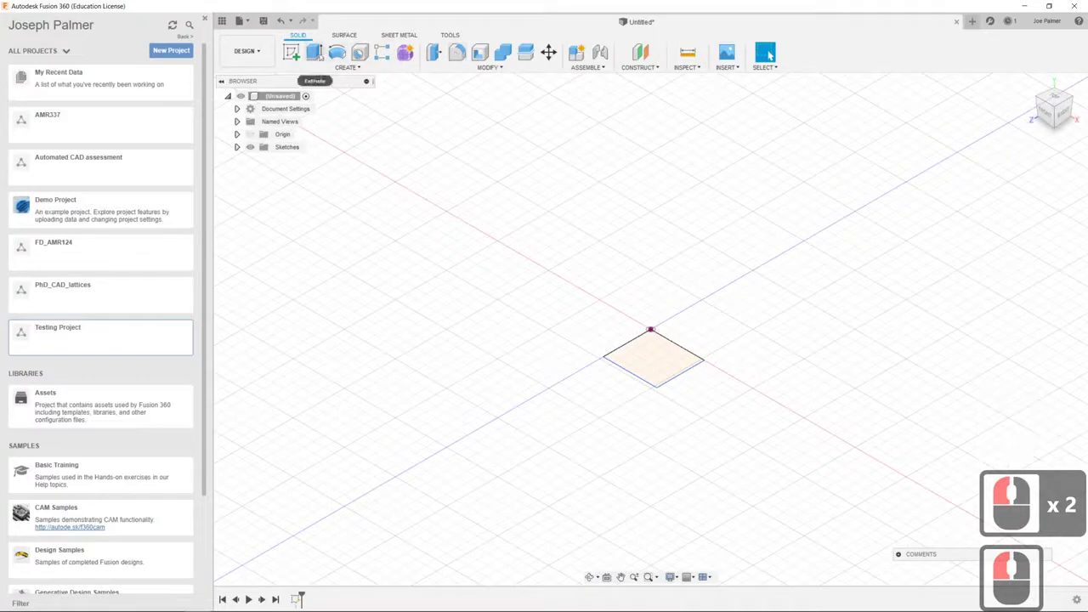
Extrude the rectangle profile 20 mm into a solid cube and clear the selection
{"action": "left_click", "coordinate": [314, 53]}
{"action": "left_click", "coordinate": [632, 336]}
{"action": "left_click_drag", "start_coordinate": [653, 351], "coordinate": [653, 352]}
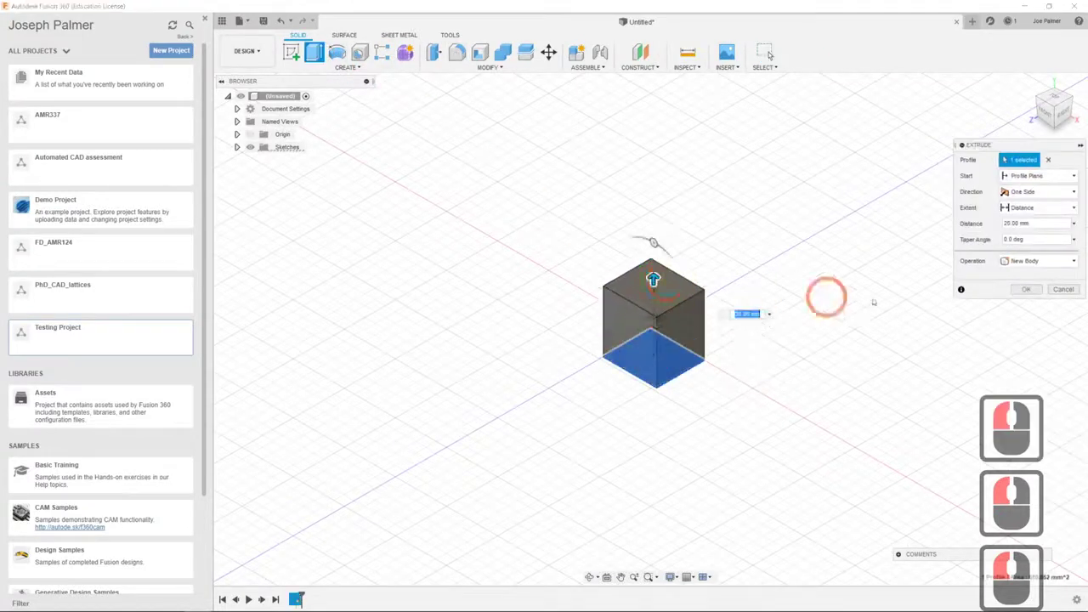
{"action": "left_click", "coordinate": [1026, 289]}
{"action": "left_click", "coordinate": [719, 257]}
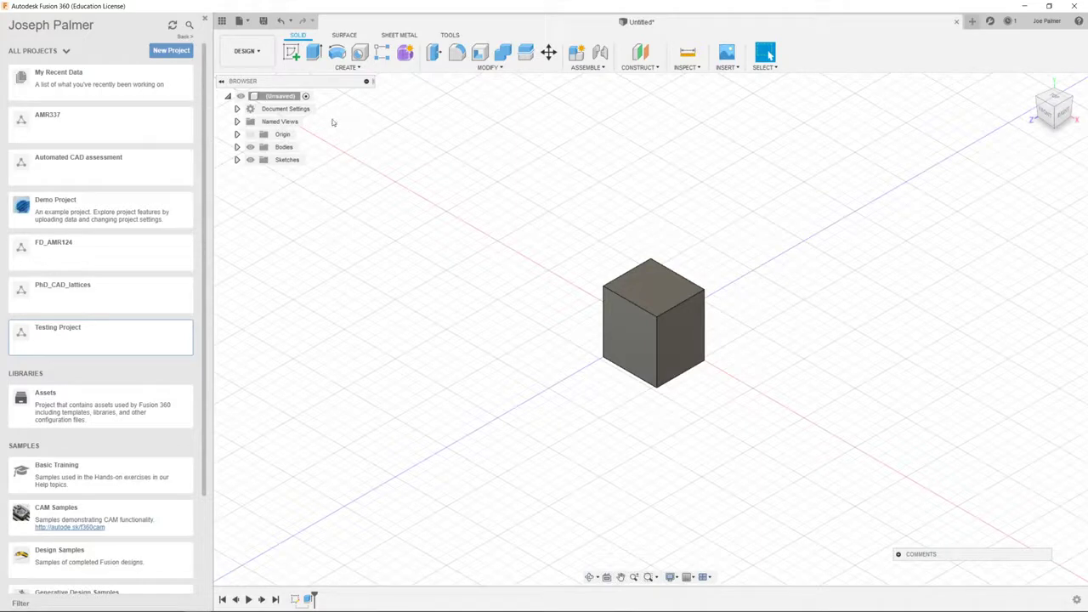
Save the cube design as 'testing component' in the Testing Project location
{"action": "left_click", "coordinate": [245, 19]}
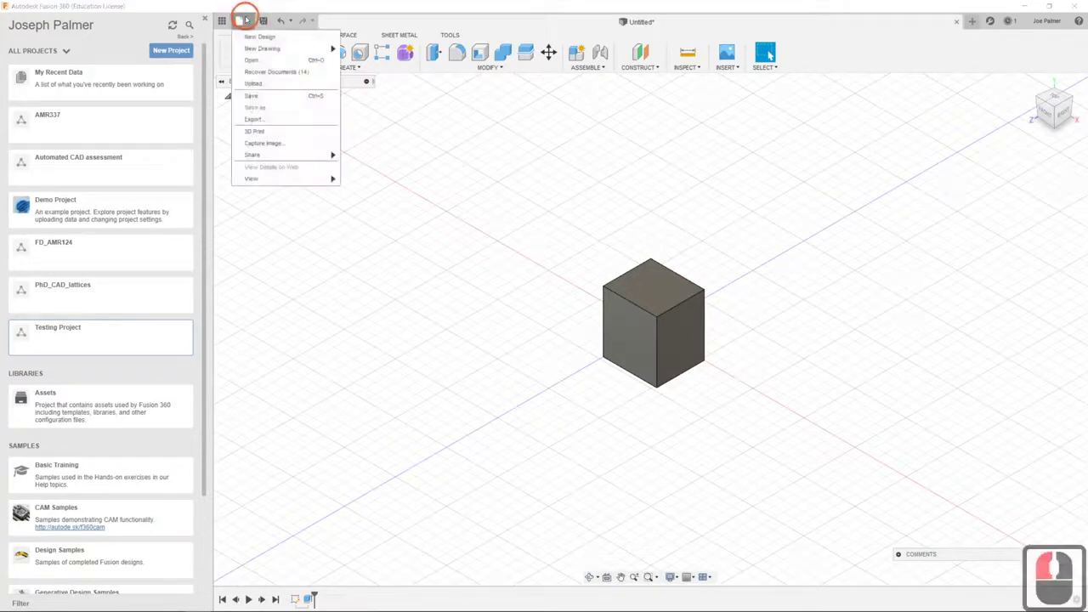
{"action": "left_click", "coordinate": [255, 95]}
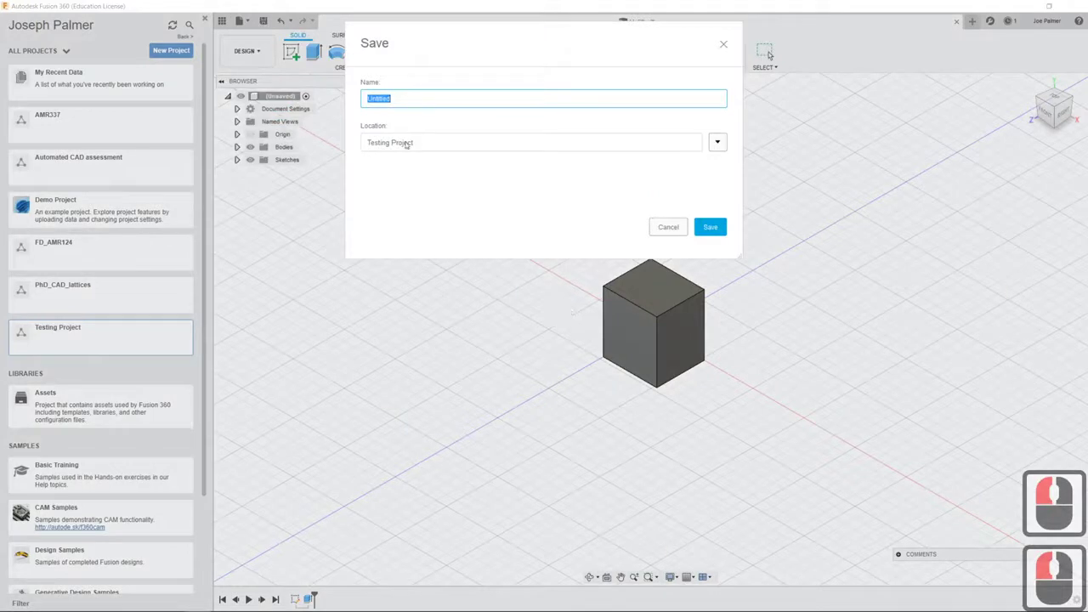
{"action": "type", "text": "testing"}
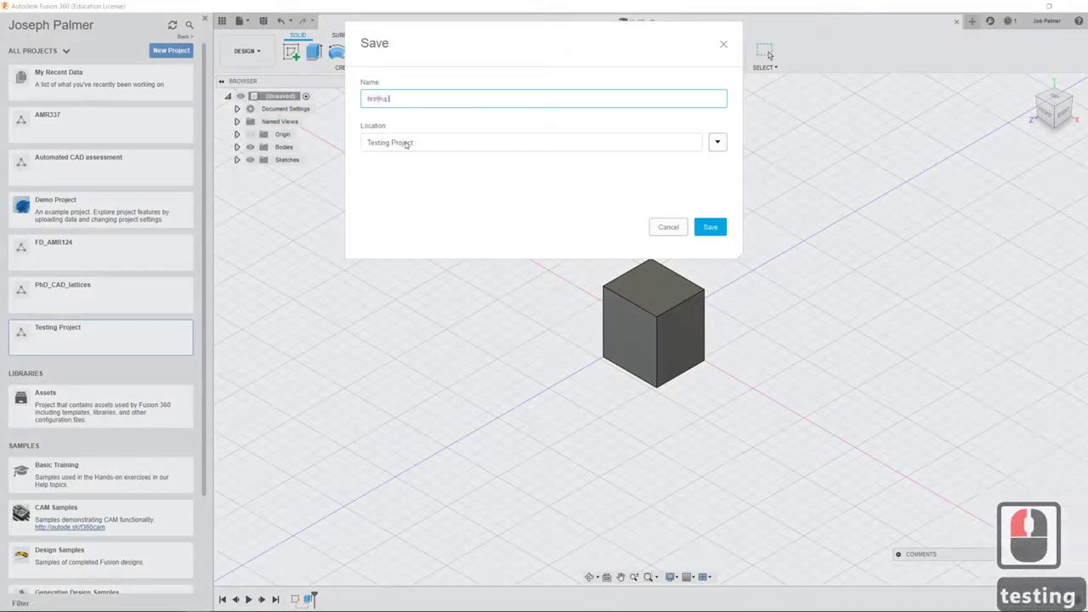
{"action": "type", "text": " component"}
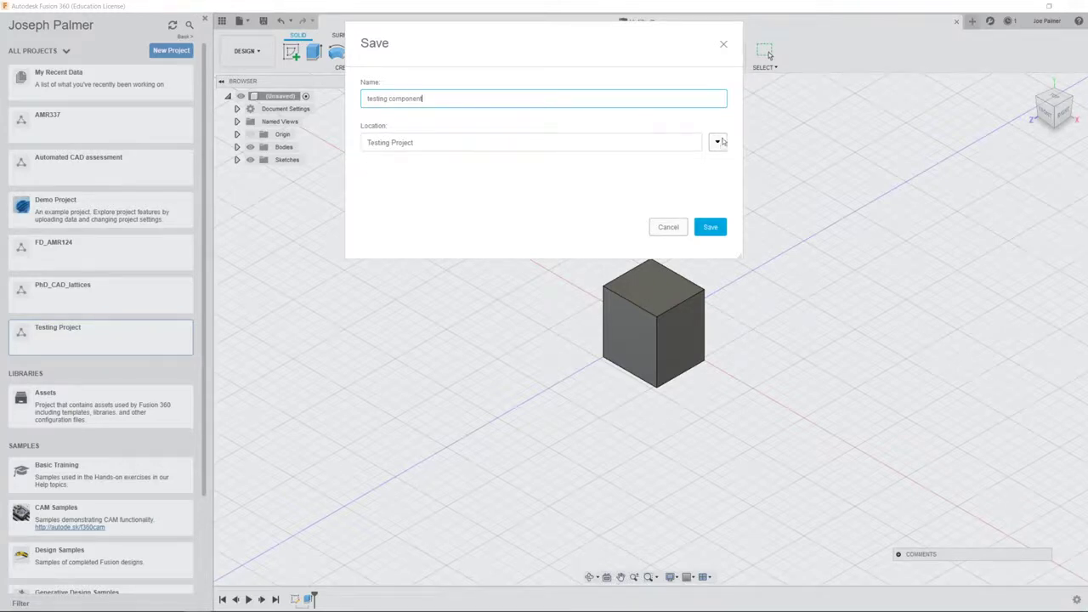
{"action": "left_click", "coordinate": [717, 142]}
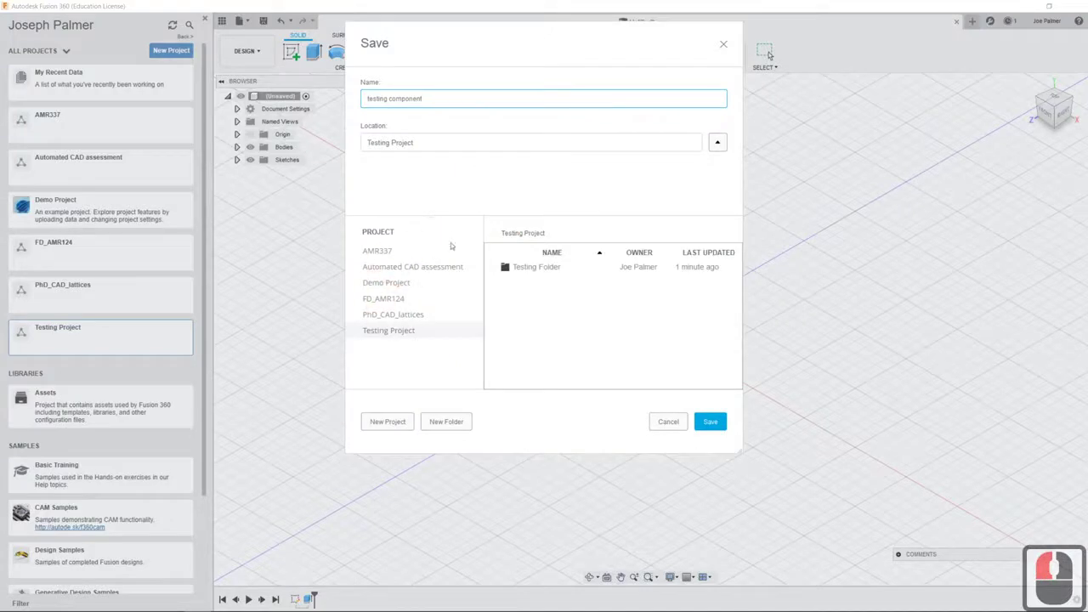
{"action": "left_click", "coordinate": [482, 185]}
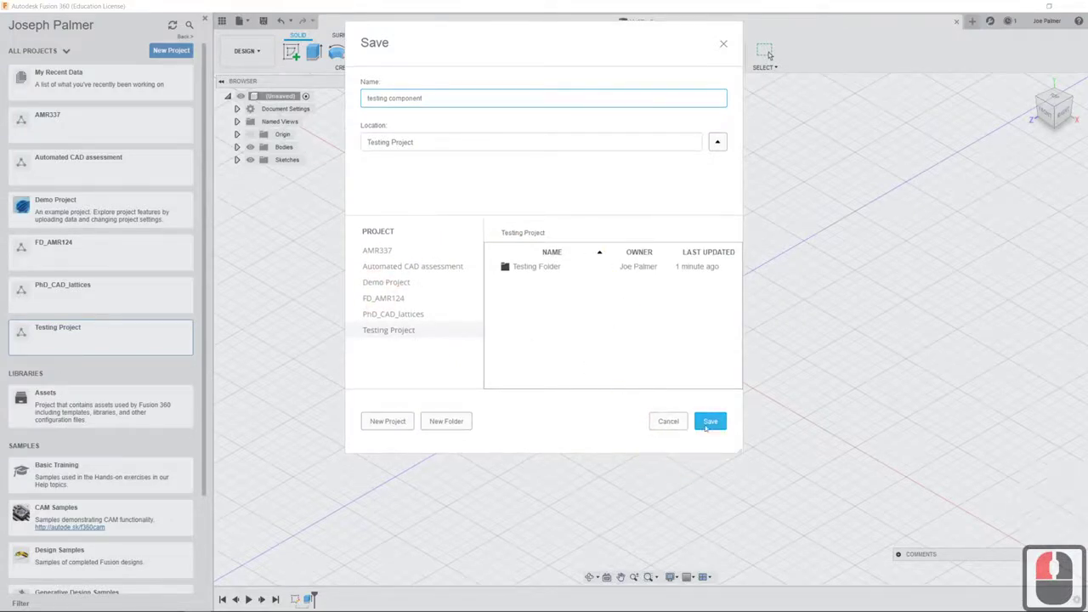
{"action": "left_click", "coordinate": [709, 422]}
{"action": "left_click", "coordinate": [326, 381]}
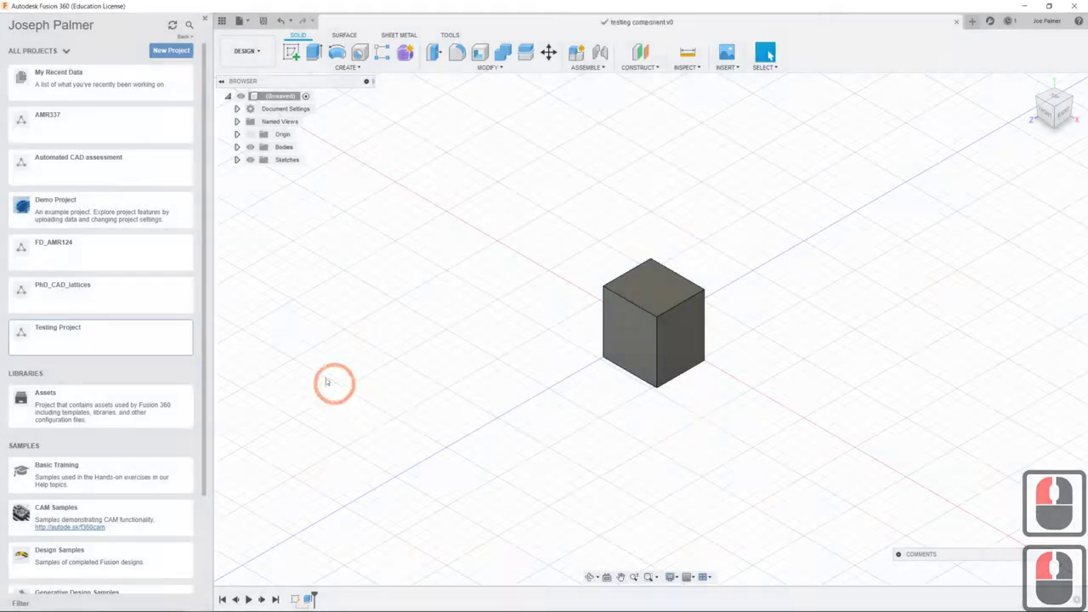
Open Testing Project to list Testing Folder and the testing component design
{"action": "double_click", "coordinate": [94, 335]}
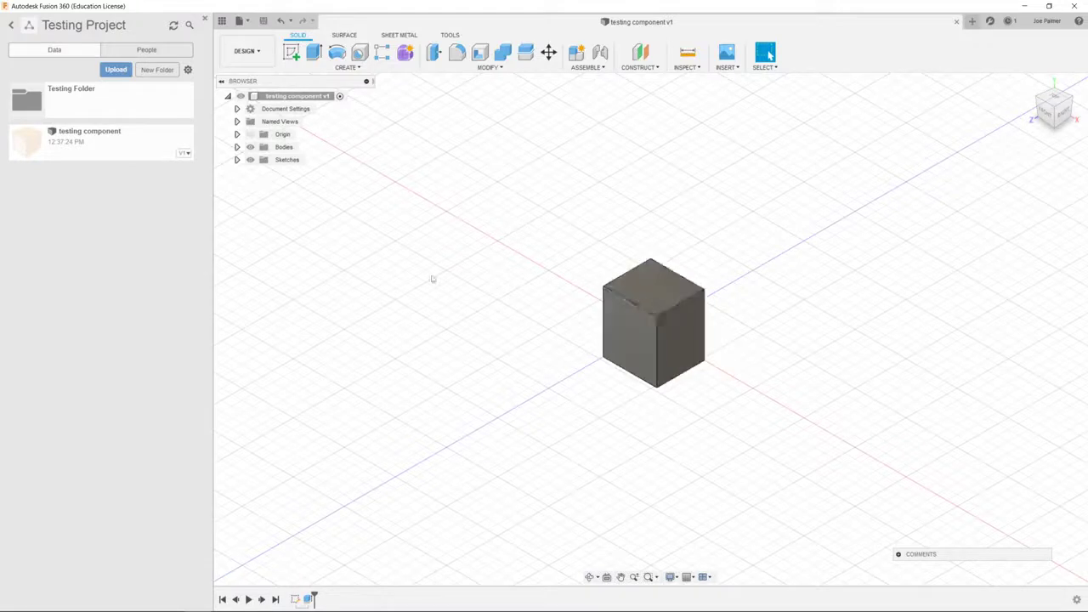
Edit Sketch1 to stretch the rectangle's right edge outward, then save a new version
{"action": "middle_click_drag", "start_coordinate": [451, 280], "coordinate": [689, 294], "text": "shift"}
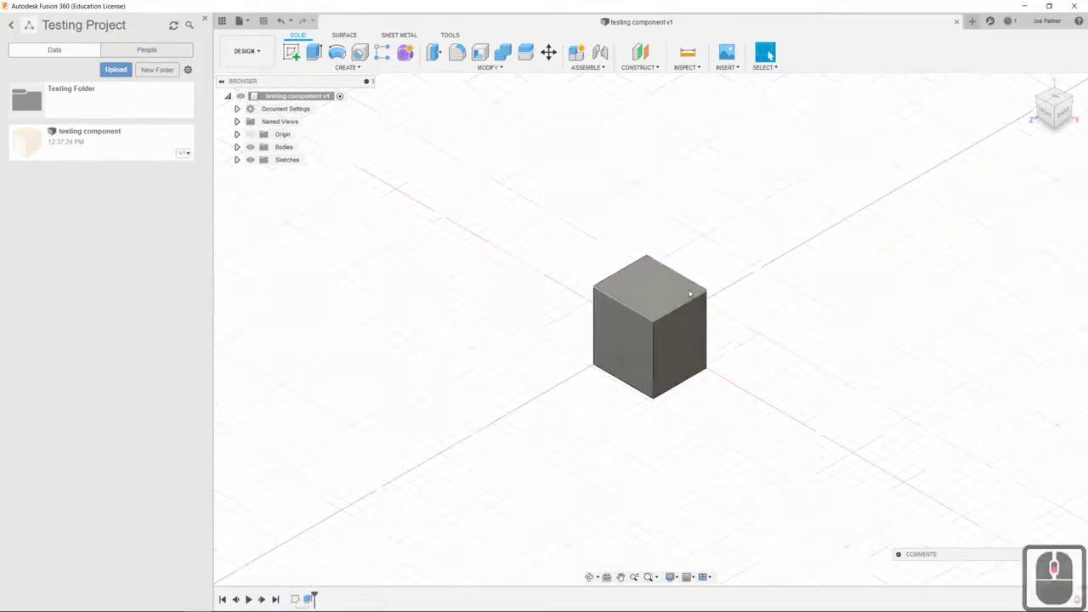
{"action": "scroll", "coordinate": [690, 294], "scroll_direction": "up", "scroll_amount": 3}
{"action": "left_click", "coordinate": [294, 599]}
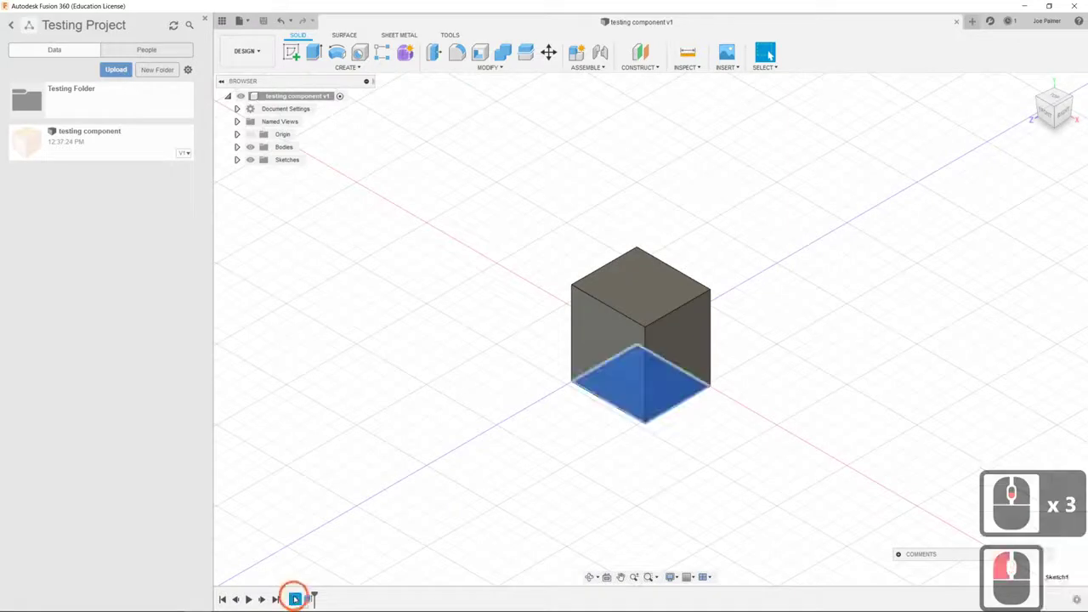
{"action": "right_click", "coordinate": [294, 600]}
{"action": "left_click", "coordinate": [323, 505]}
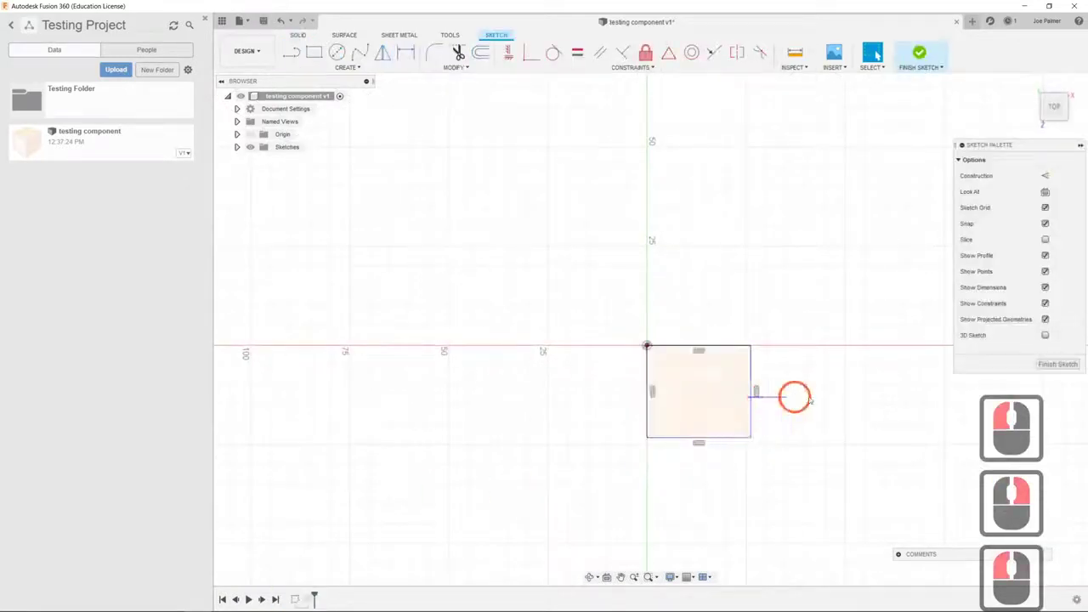
{"action": "left_click", "coordinate": [751, 398]}
{"action": "left_click_drag", "start_coordinate": [751, 409], "coordinate": [829, 399]}
{"action": "left_click", "coordinate": [1048, 365]}
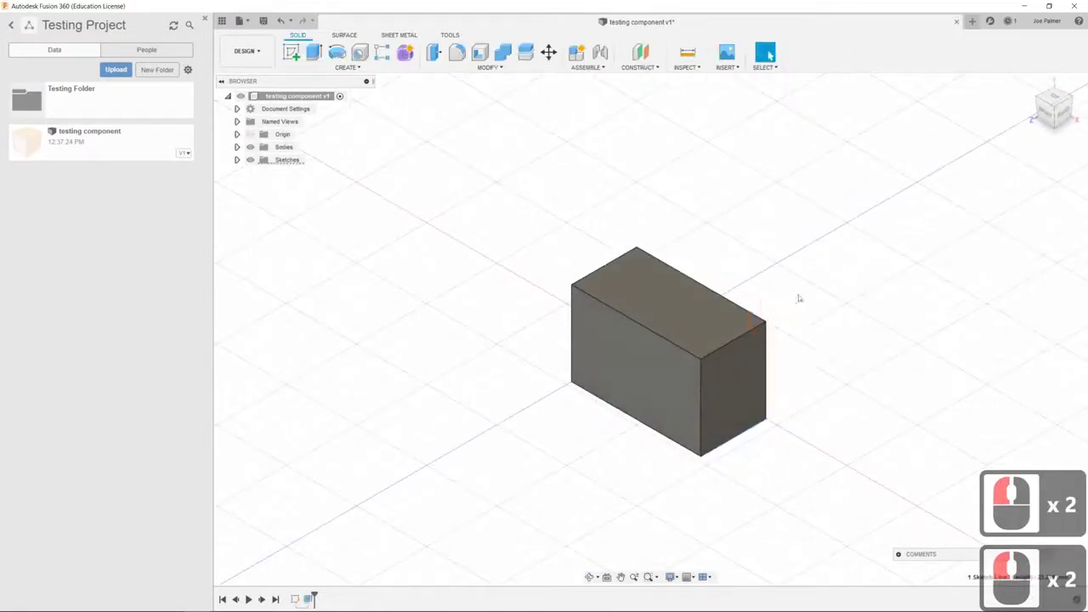
{"action": "key", "text": "ctrl+s"}
{"action": "left_click", "coordinate": [561, 321]}
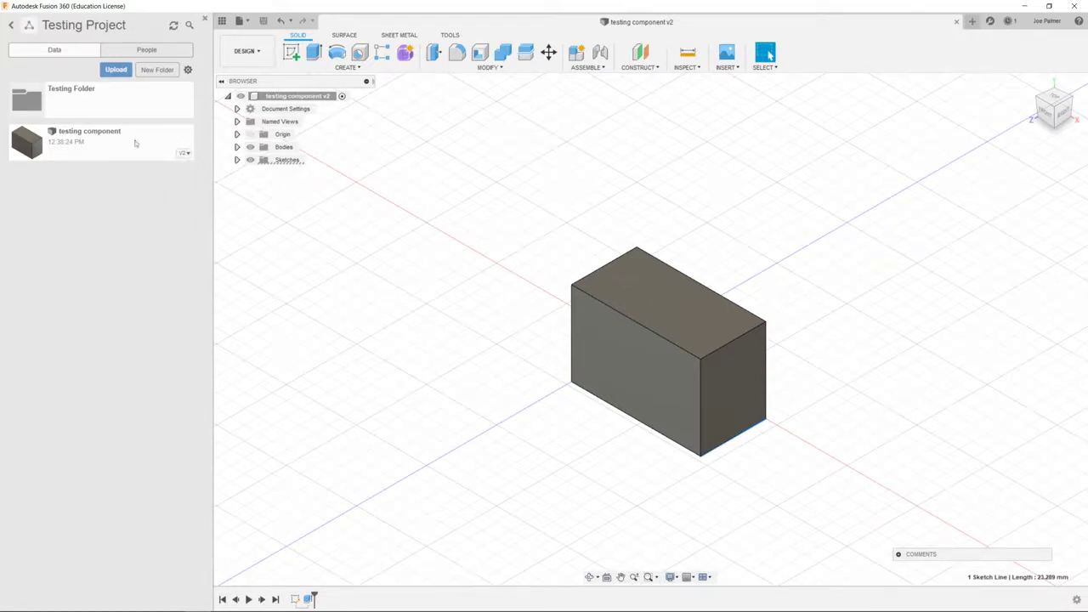
Expand the testing component in the Data Panel to show its details and versions 1 and 2
{"action": "left_click", "coordinate": [183, 153]}
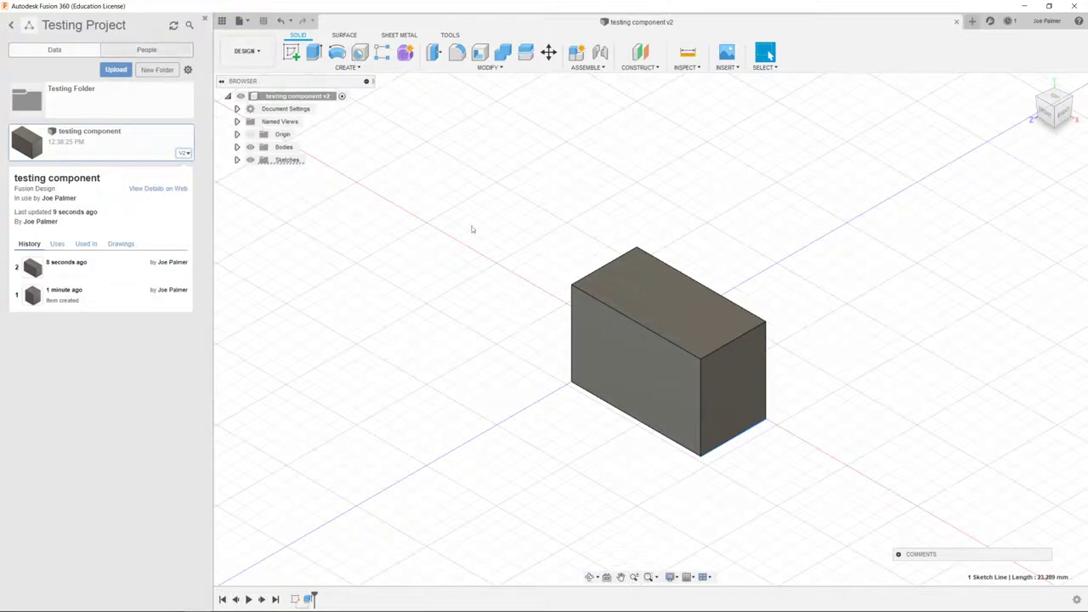
Zoom in and out on the rectangular box, settling slightly zoomed out with it fully visible
{"action": "scroll", "coordinate": [500, 319], "scroll_direction": "down", "scroll_amount": 6}
{"action": "scroll", "coordinate": [501, 302], "scroll_direction": "up", "scroll_amount": 6}
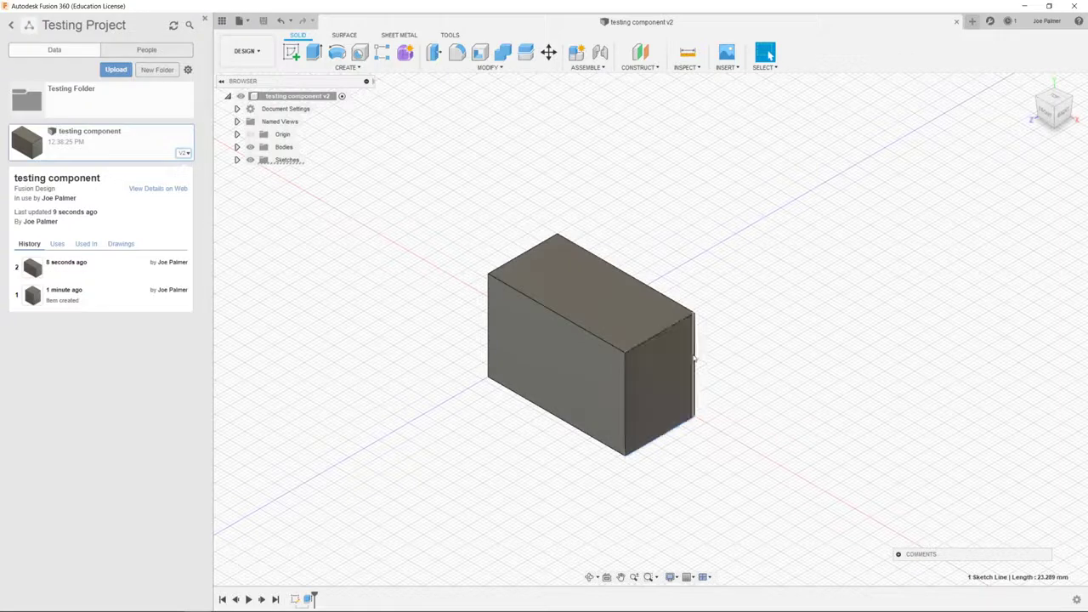
{"action": "scroll", "coordinate": [719, 368], "scroll_direction": "down", "scroll_amount": 6}
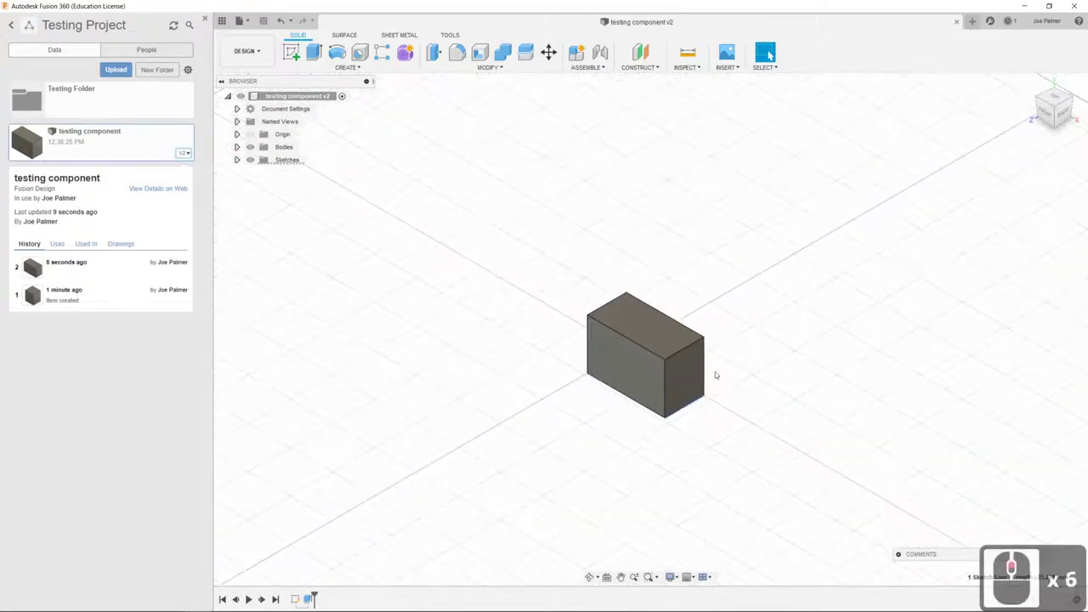
{"action": "scroll", "coordinate": [715, 371], "scroll_direction": "up", "scroll_amount": 7}
{"action": "scroll", "coordinate": [675, 359], "scroll_direction": "up", "scroll_amount": 19}
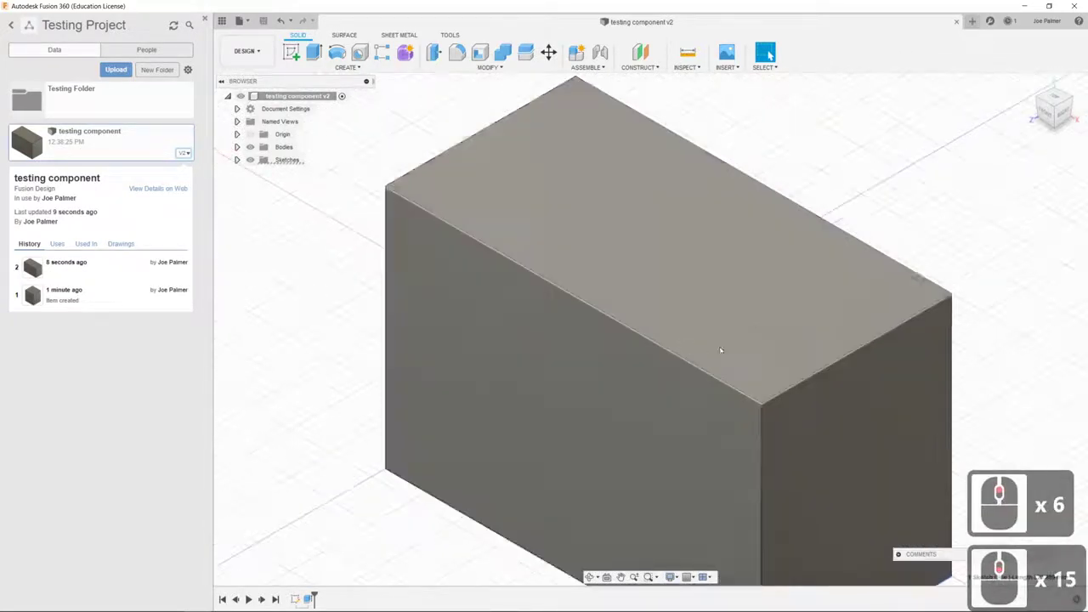
{"action": "scroll", "coordinate": [672, 372], "scroll_direction": "down", "scroll_amount": 8}
{"action": "scroll", "coordinate": [672, 373], "scroll_direction": "down", "scroll_amount": 19}
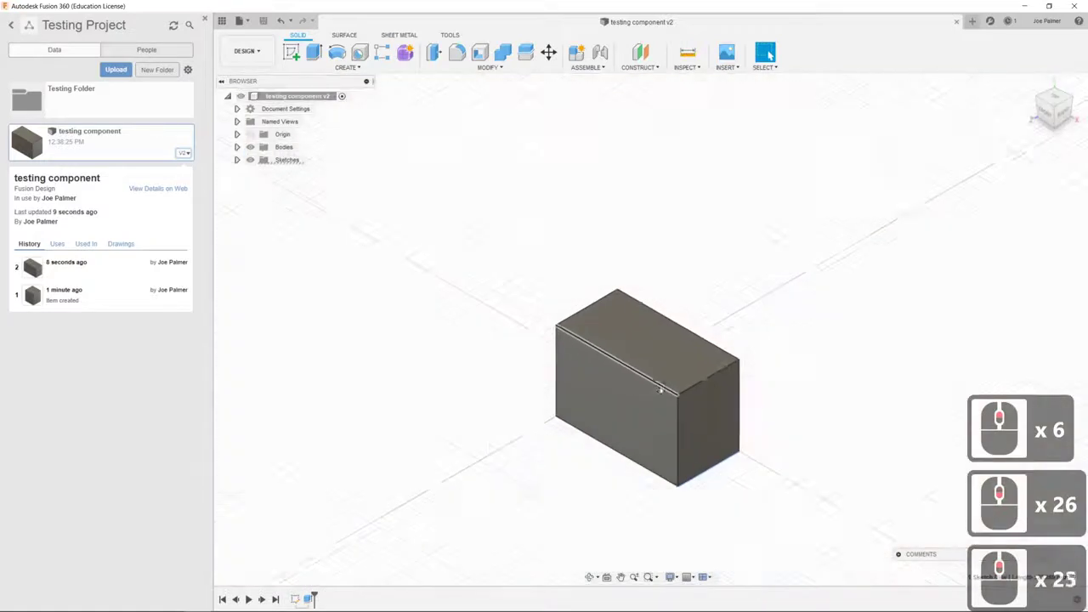
{"action": "scroll", "coordinate": [673, 410], "scroll_direction": "up", "scroll_amount": 11}
{"action": "scroll", "coordinate": [673, 410], "scroll_direction": "up", "scroll_amount": 18}
{"action": "scroll", "coordinate": [639, 393], "scroll_direction": "down", "scroll_amount": 20}
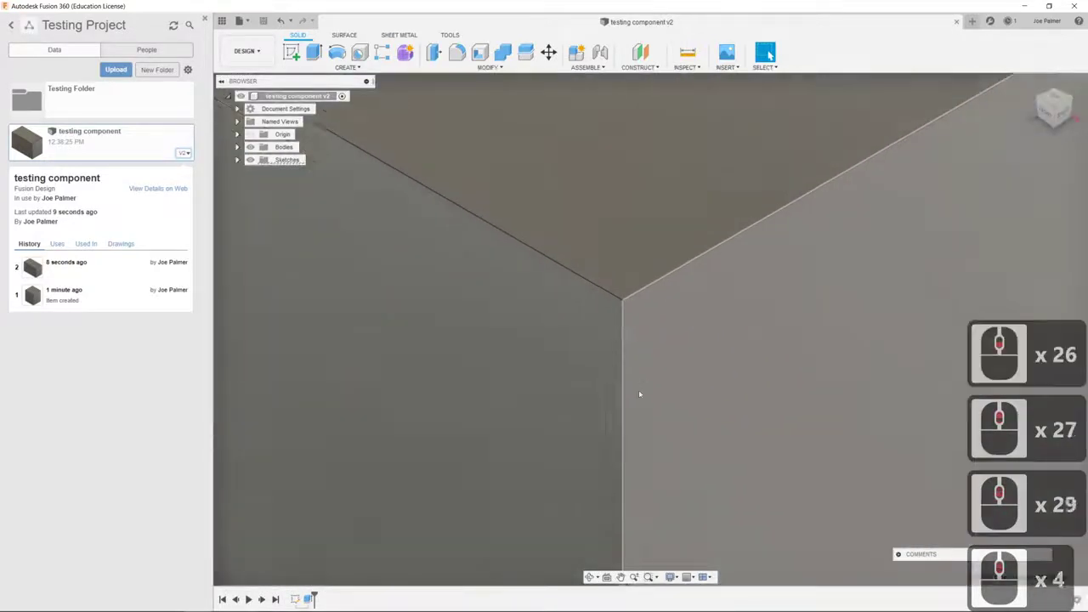
{"action": "scroll", "coordinate": [637, 443], "scroll_direction": "down", "scroll_amount": 5}
{"action": "scroll", "coordinate": [637, 510], "scroll_direction": "up", "scroll_amount": 20}
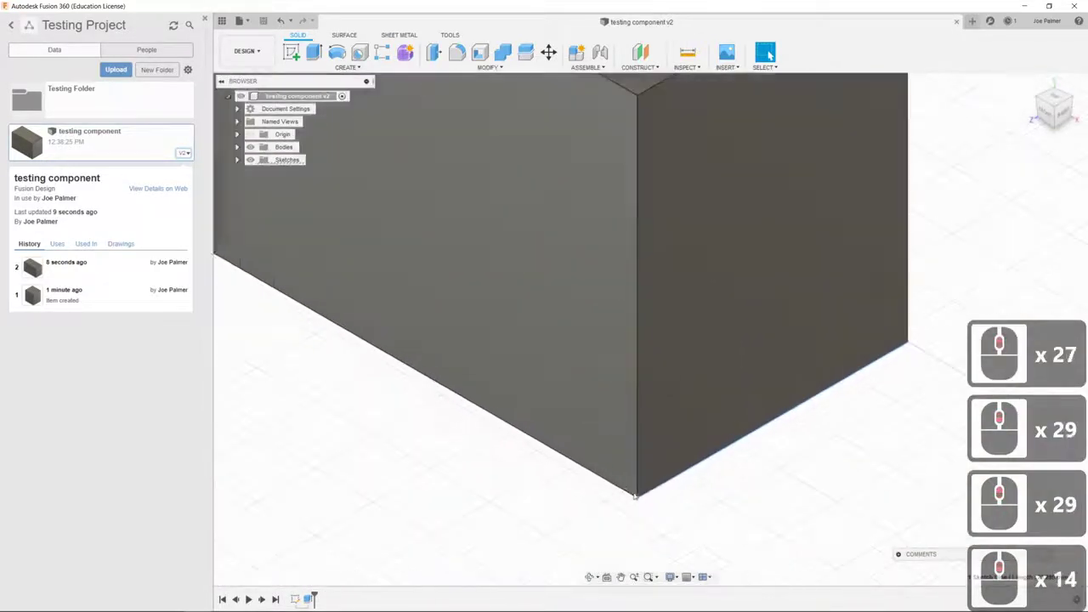
{"action": "scroll", "coordinate": [646, 487], "scroll_direction": "up", "scroll_amount": 6}
{"action": "scroll", "coordinate": [642, 495], "scroll_direction": "down", "scroll_amount": 20}
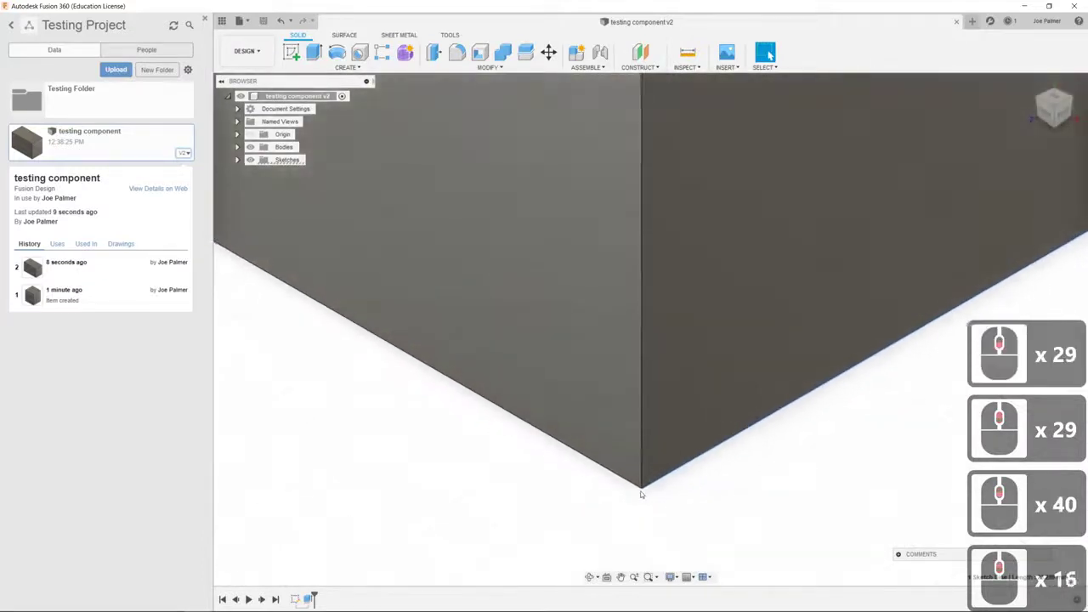
{"action": "scroll", "coordinate": [637, 500], "scroll_direction": "down", "scroll_amount": 6}
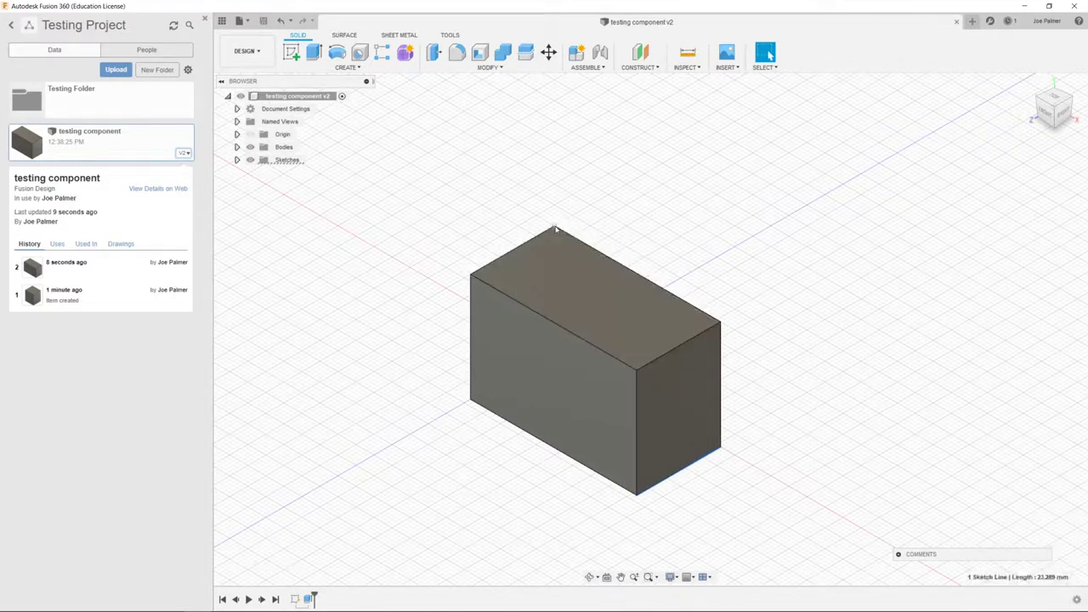
{"action": "scroll", "coordinate": [556, 230], "scroll_direction": "down", "scroll_amount": 6}
{"action": "scroll", "coordinate": [555, 226], "scroll_direction": "up", "scroll_amount": 19}
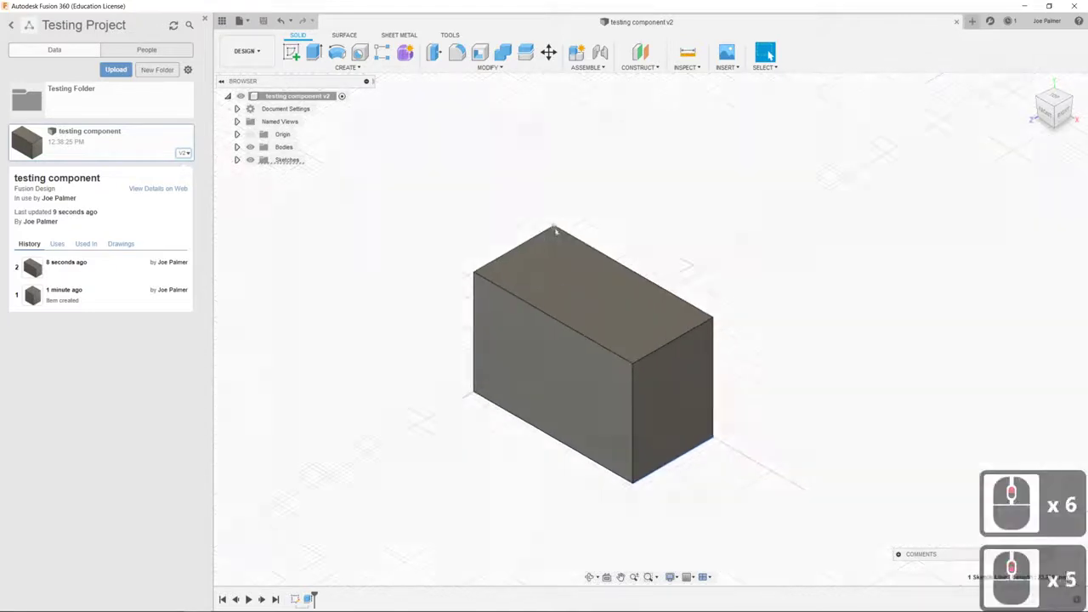
{"action": "scroll", "coordinate": [554, 226], "scroll_direction": "up", "scroll_amount": 20}
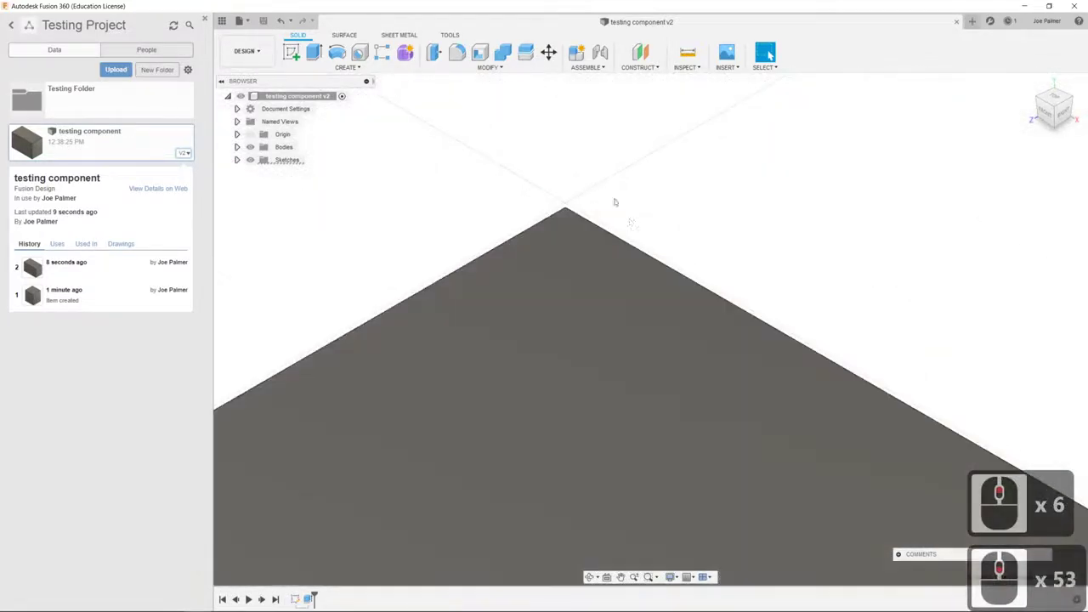
{"action": "scroll", "coordinate": [563, 272], "scroll_direction": "down", "scroll_amount": 20}
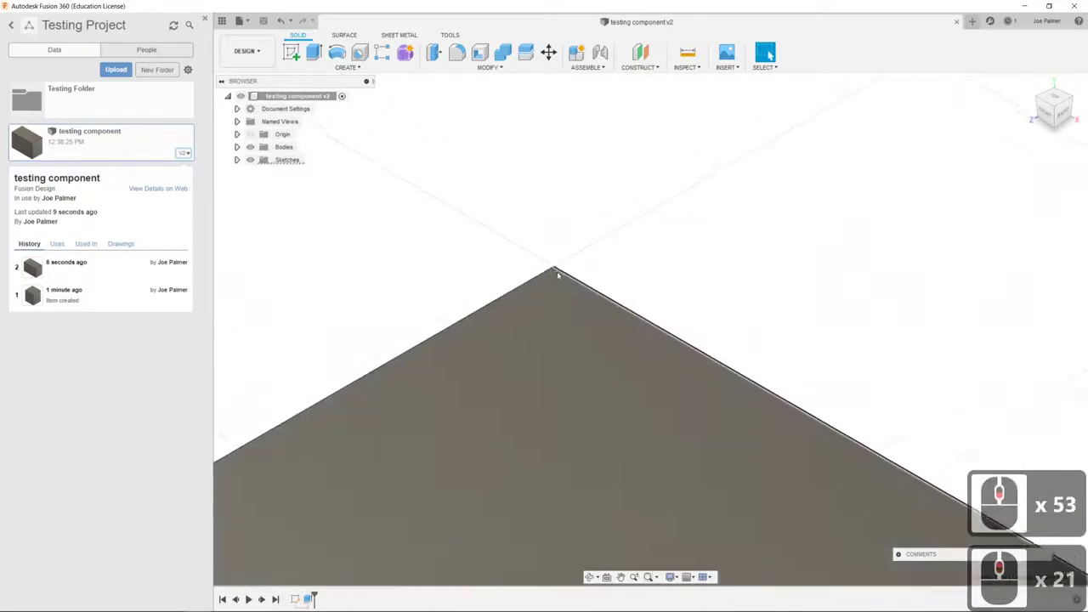
{"action": "scroll", "coordinate": [563, 272], "scroll_direction": "down", "scroll_amount": 15}
{"action": "scroll", "coordinate": [663, 430], "scroll_direction": "up", "scroll_amount": 7}
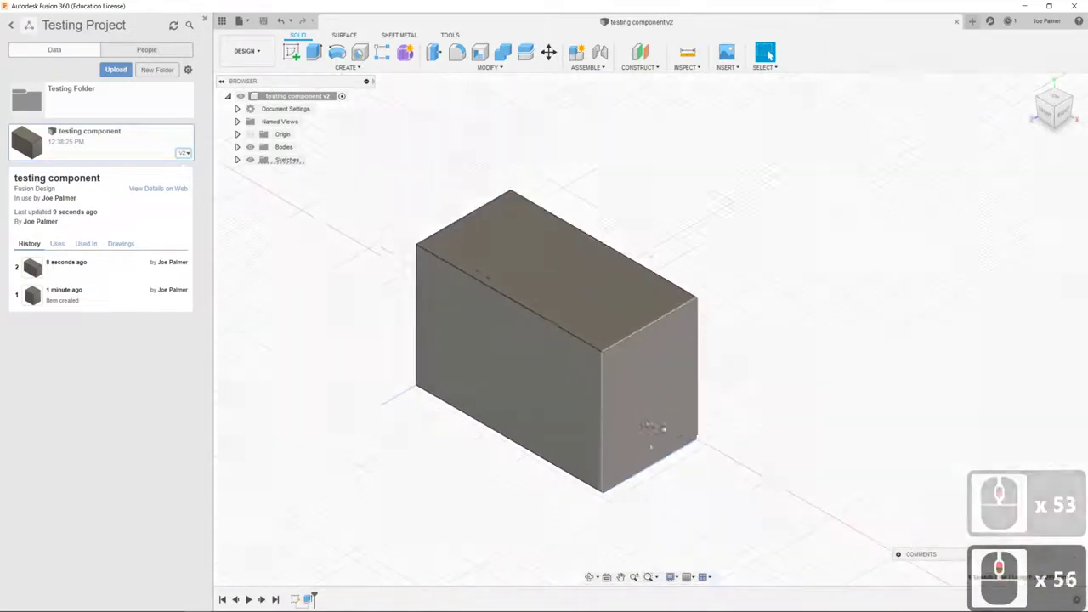
{"action": "scroll", "coordinate": [621, 400], "scroll_direction": "down", "scroll_amount": 5}
{"action": "scroll", "coordinate": [536, 438], "scroll_direction": "up", "scroll_amount": 6}
{"action": "scroll", "coordinate": [547, 382], "scroll_direction": "down", "scroll_amount": 2}
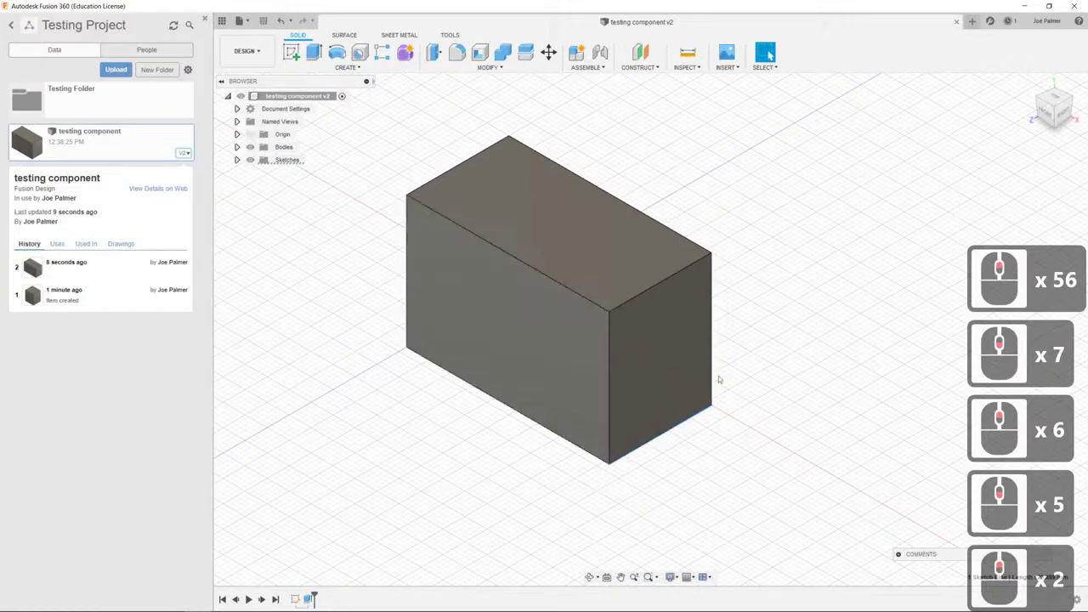
Pan the box sideways to the right, then orbit to view it from below on another side
{"action": "middle_click_drag", "start_coordinate": [678, 292], "coordinate": [689, 262]}
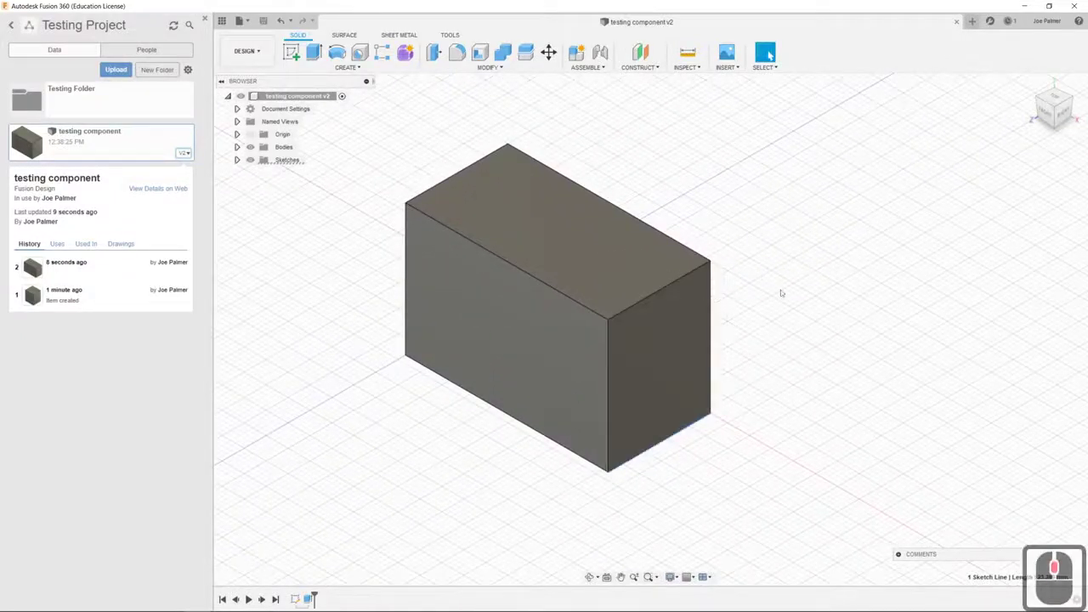
{"action": "middle_click_drag", "start_coordinate": [675, 298], "coordinate": [805, 306]}
{"action": "left_click", "coordinate": [769, 52]}
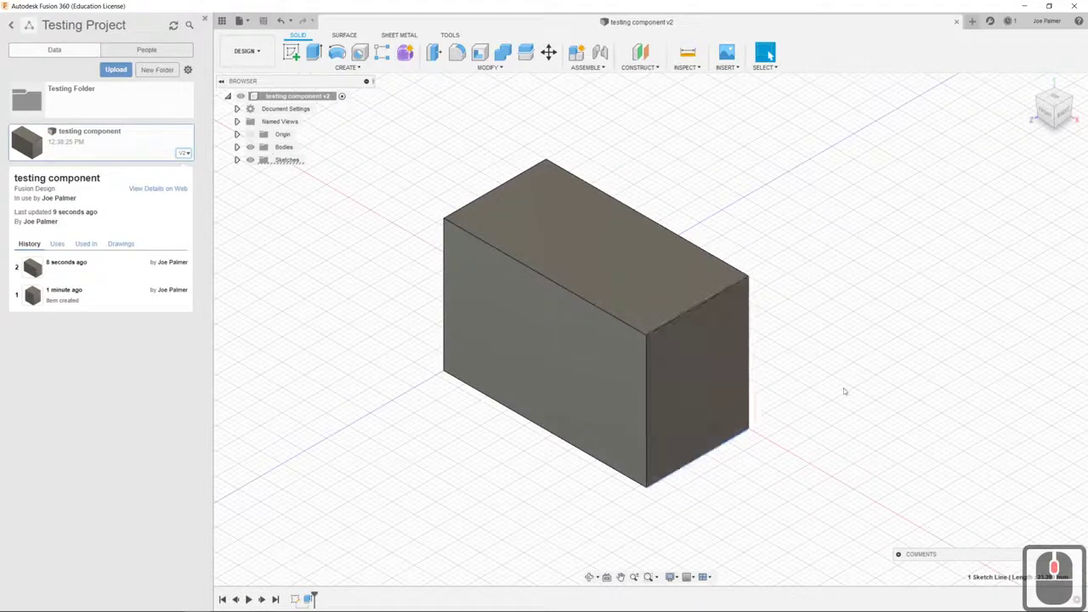
{"action": "mouse_move", "coordinate": [720, 359]}
{"action": "middle_mouse_down", "text": "shift"}
{"action": "mouse_move", "coordinate": [716, 335]}
{"action": "mouse_move", "coordinate": [769, 288]}
{"action": "mouse_move", "coordinate": [636, 206]}
{"action": "mouse_move", "coordinate": [663, 238]}
{"action": "mouse_move", "coordinate": [630, 314]}
{"action": "mouse_move", "coordinate": [568, 267]}
{"action": "mouse_move", "coordinate": [641, 193]}
{"action": "mouse_move", "coordinate": [572, 116]}
{"action": "middle_mouse_up", "text": "shift"}
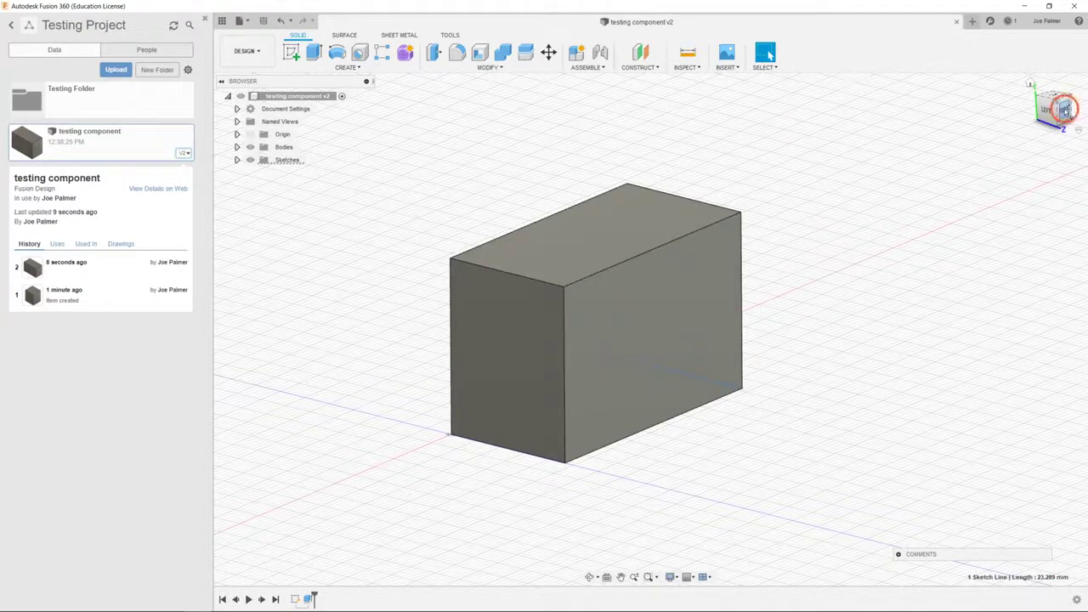
{"action": "middle_click_drag", "start_coordinate": [646, 323], "coordinate": [649, 319], "text": "shift"}
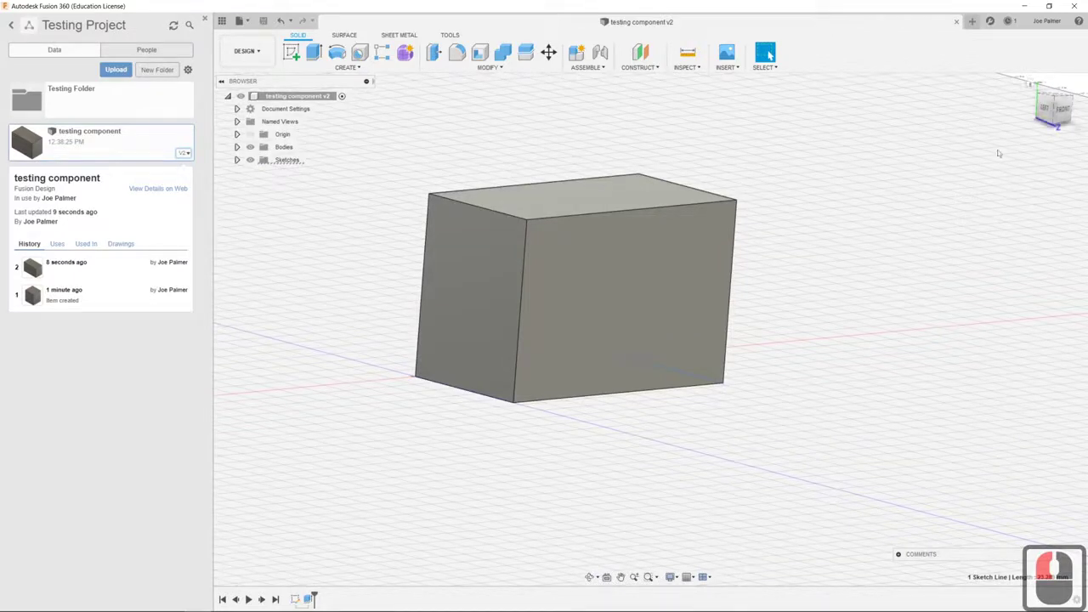
Snap to the box's front view with the ViewCube, then orbit away from it
{"action": "left_click", "coordinate": [1060, 110]}
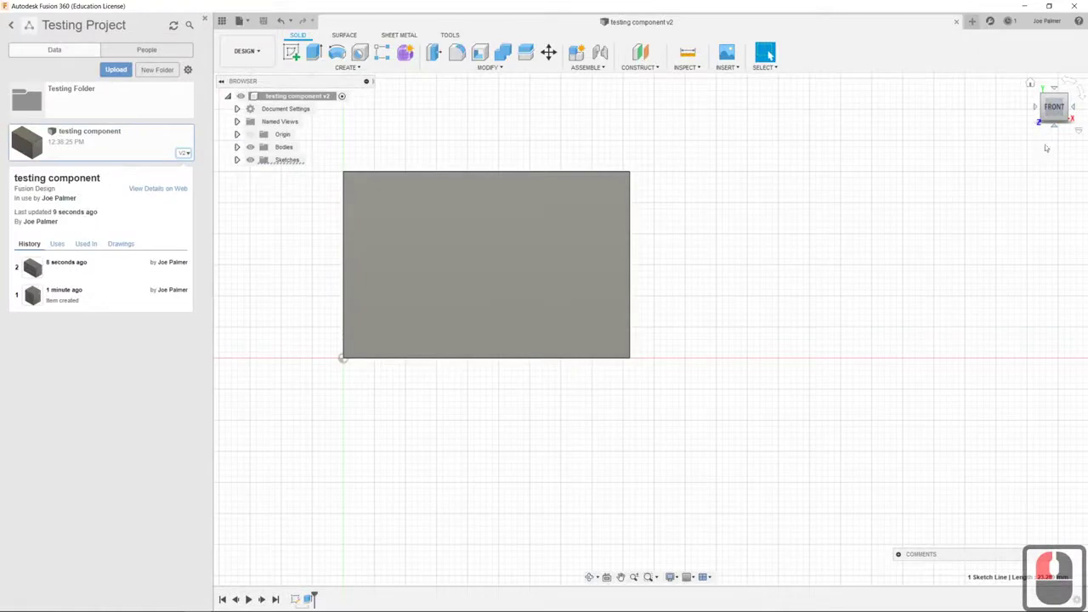
{"action": "middle_click_drag", "start_coordinate": [1009, 113], "coordinate": [1024, 132]}
{"action": "left_click", "coordinate": [1050, 101]}
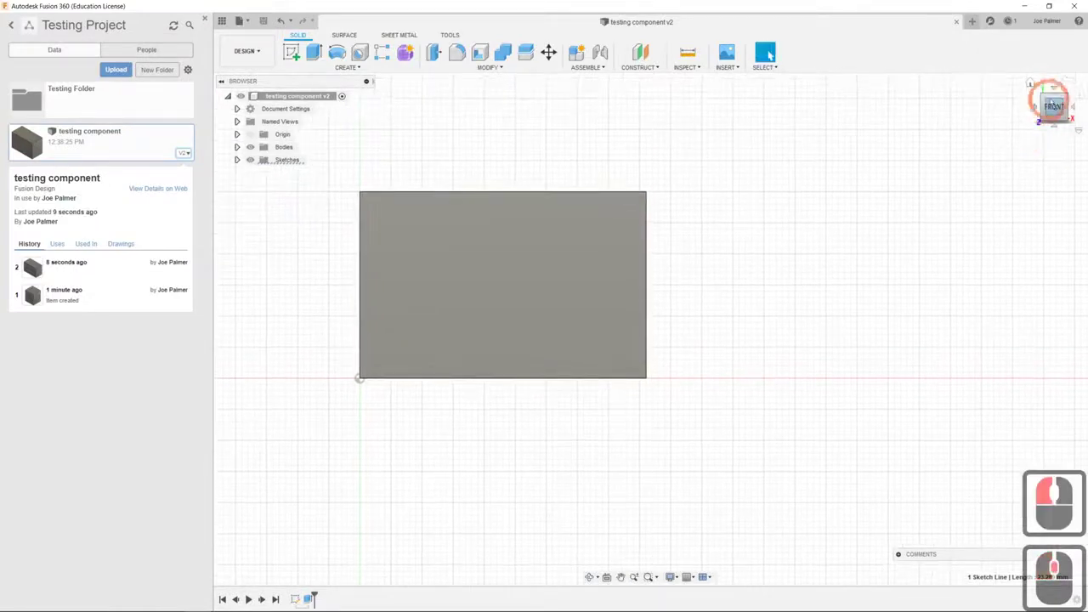
{"action": "left_click_drag", "start_coordinate": [1050, 102], "coordinate": [937, 393]}
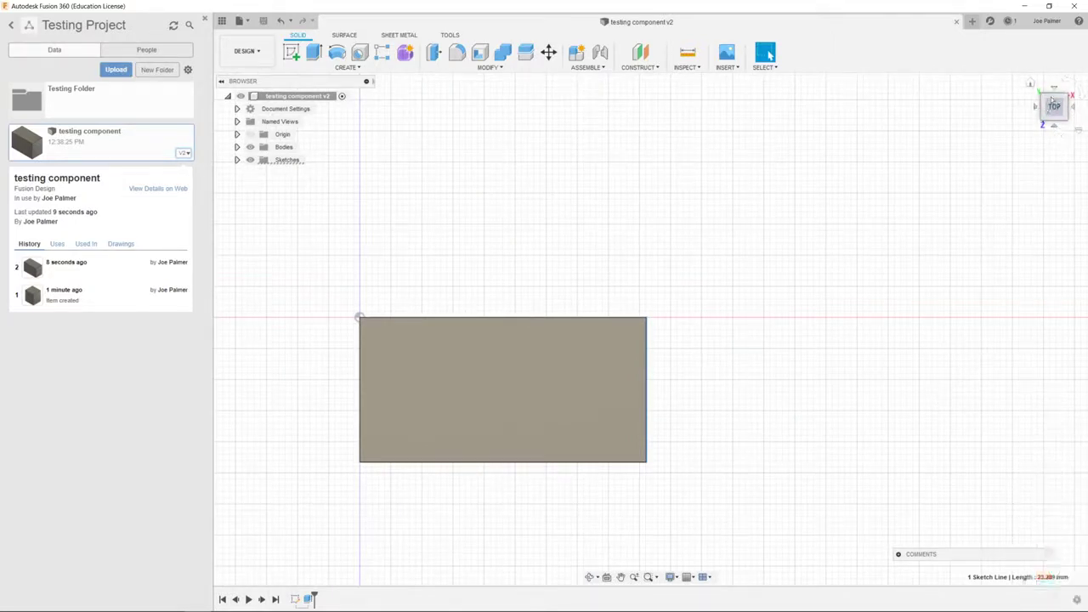
Step the ViewCube from the top to the front, underside and back of the box
{"action": "left_click", "coordinate": [1058, 129]}
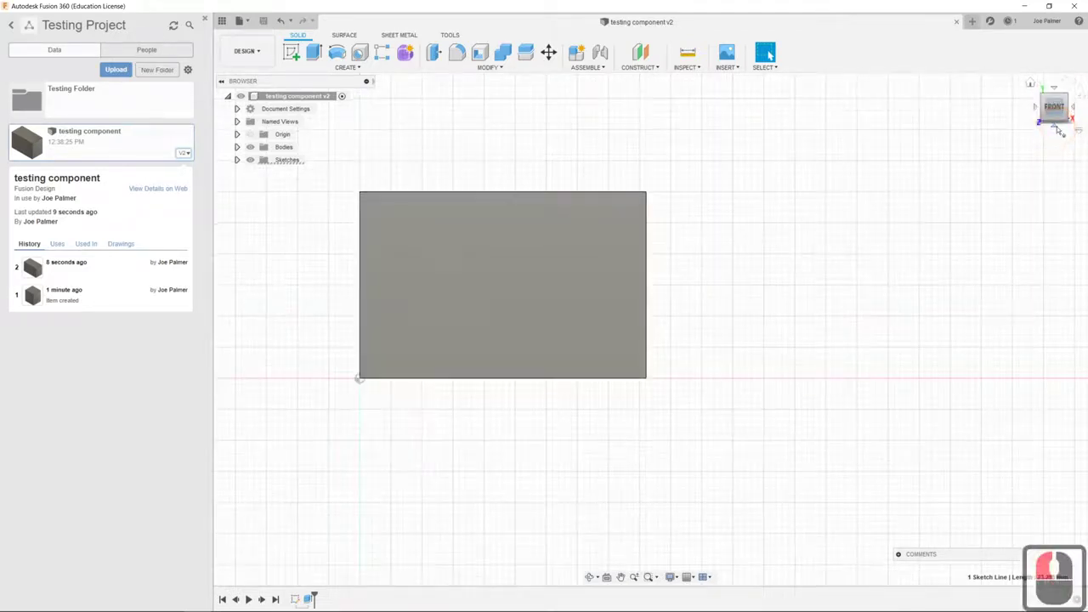
{"action": "left_click", "coordinate": [1057, 128]}
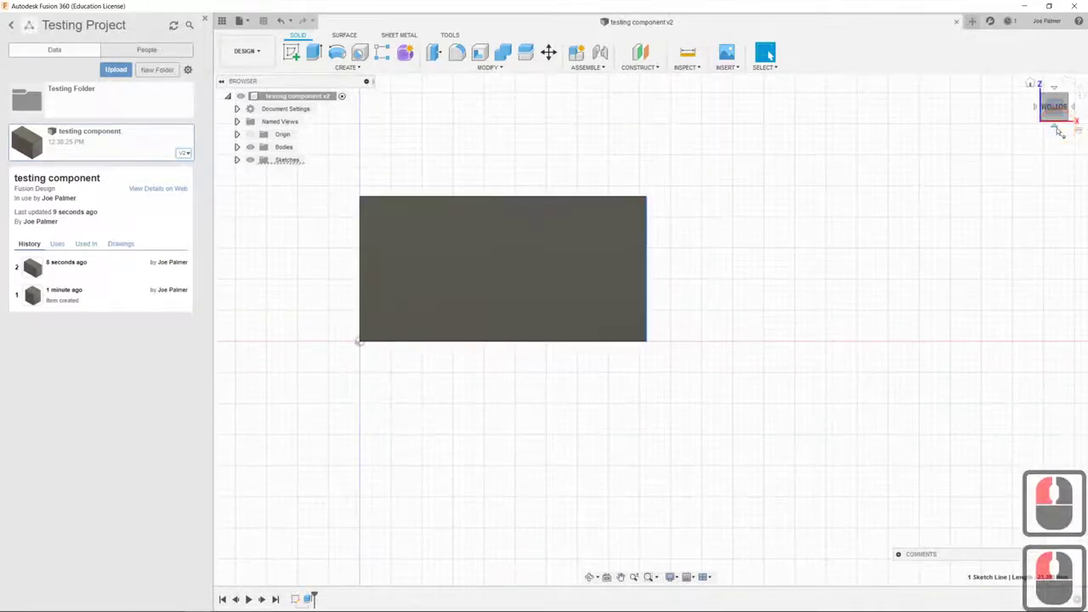
{"action": "left_click", "coordinate": [1057, 129]}
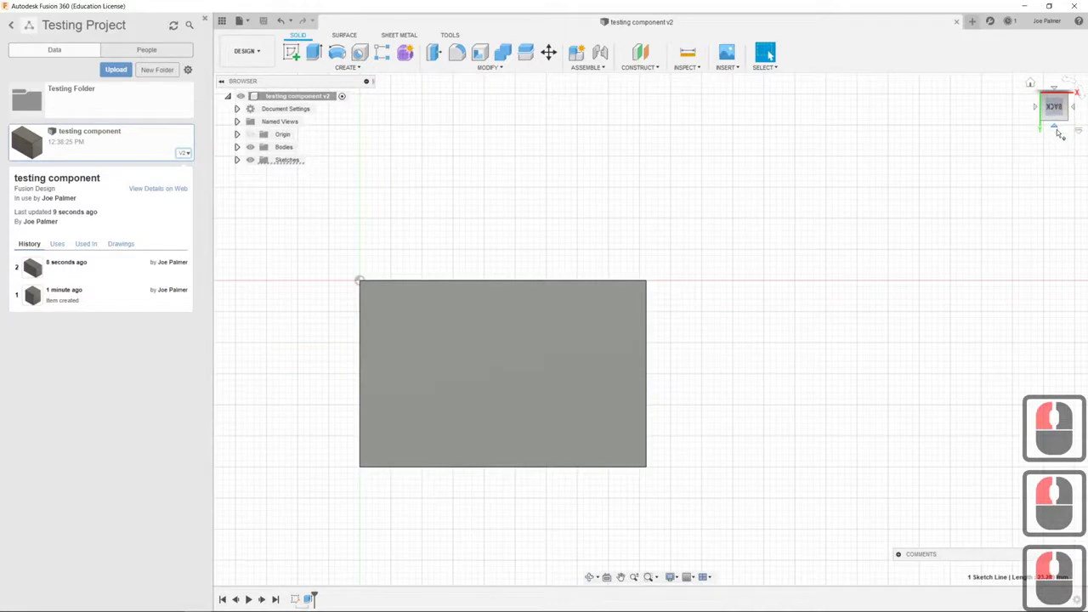
{"action": "scroll", "coordinate": [978, 212], "scroll_direction": "down", "scroll_amount": 5}
{"action": "scroll", "coordinate": [858, 319], "scroll_direction": "up", "scroll_amount": 3}
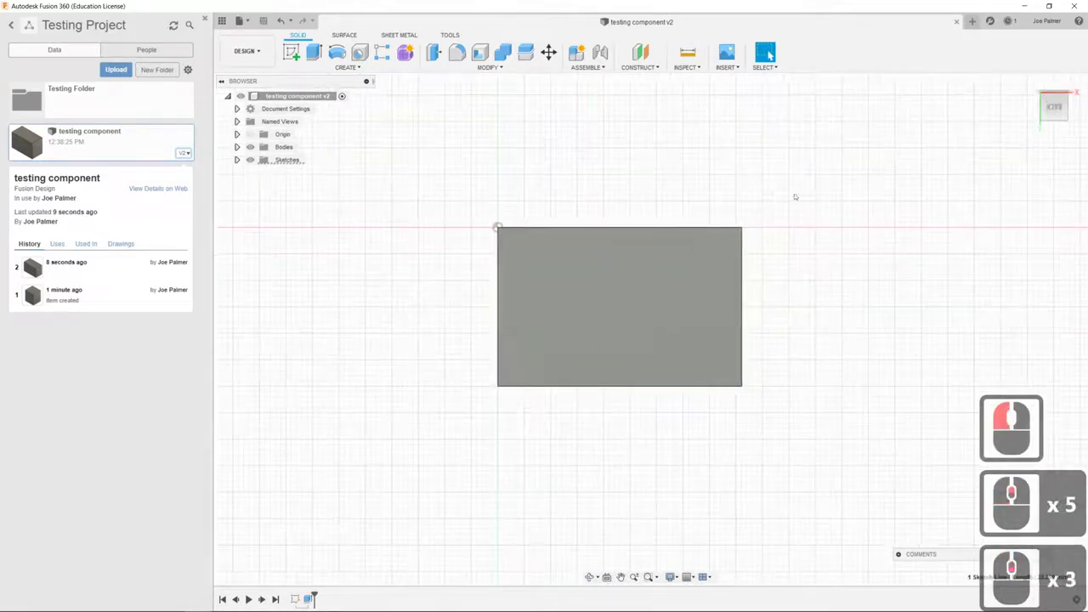
Roll the back view 90° so the box lies flat in landscape
{"action": "mouse_move", "coordinate": [1080, 93]}
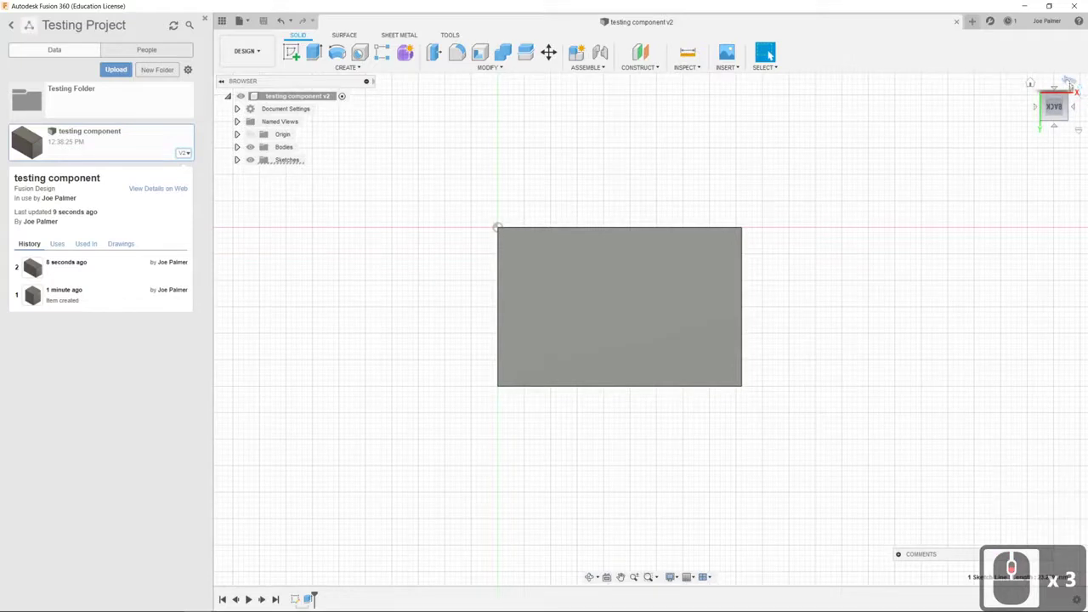
{"action": "left_click", "coordinate": [1070, 84]}
{"action": "left_click", "coordinate": [1068, 82]}
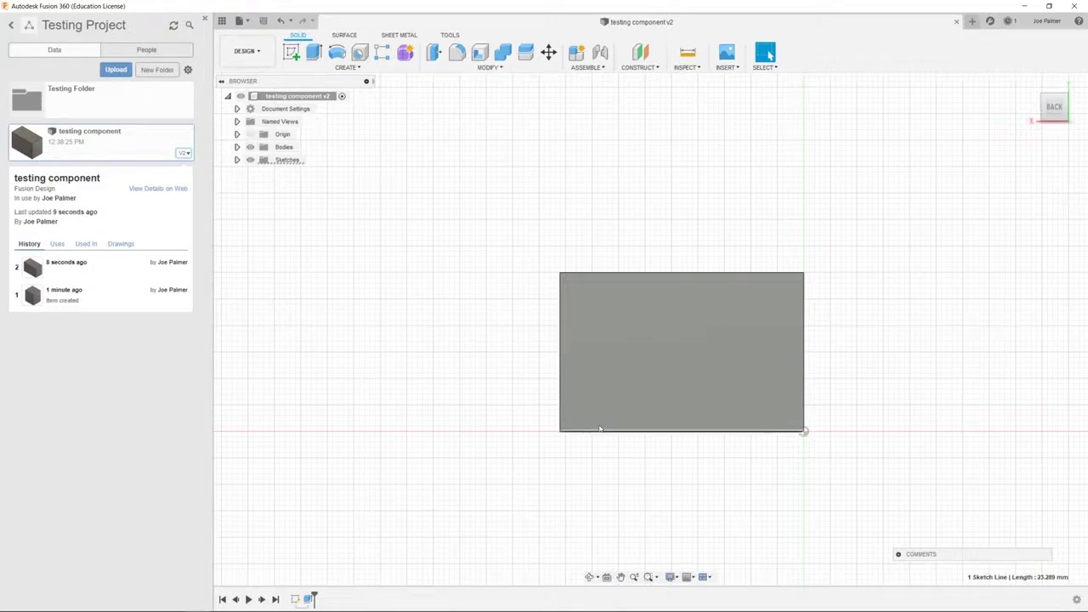
{"action": "scroll", "coordinate": [595, 357], "scroll_direction": "down", "scroll_amount": 5}
{"action": "scroll", "coordinate": [653, 390], "scroll_direction": "up", "scroll_amount": 5}
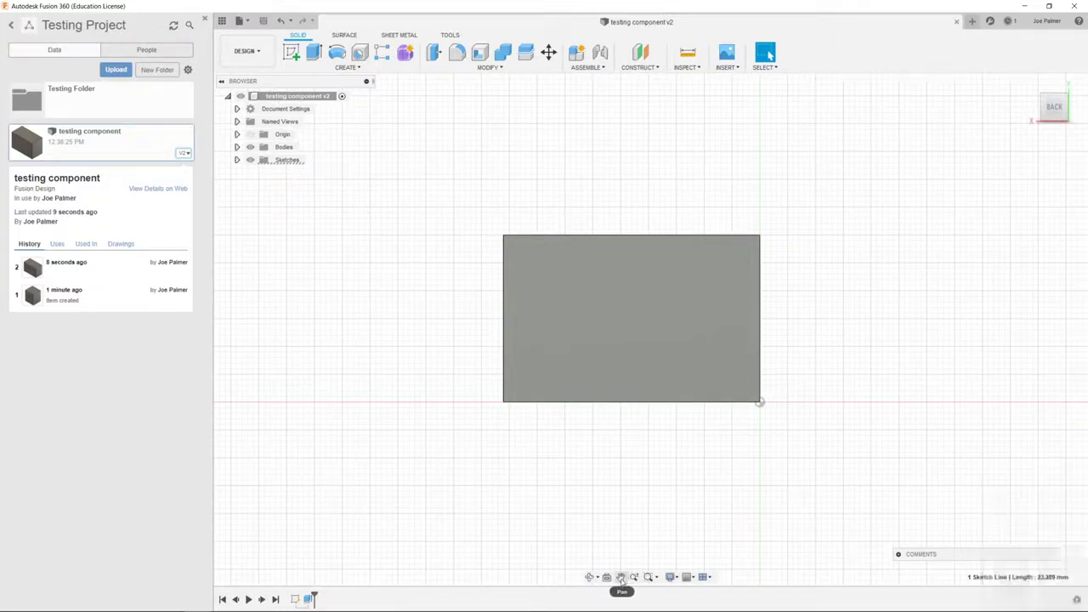
Pan the flat back view of the rectangle across the canvas
{"action": "left_click", "coordinate": [621, 579]}
{"action": "mouse_move", "coordinate": [731, 301]}
{"action": "left_mouse_down"}
{"action": "mouse_move", "coordinate": [604, 381]}
{"action": "mouse_move", "coordinate": [773, 336]}
{"action": "mouse_move", "coordinate": [729, 289]}
{"action": "mouse_move", "coordinate": [768, 320]}
{"action": "mouse_move", "coordinate": [671, 357]}
{"action": "mouse_move", "coordinate": [631, 226]}
{"action": "mouse_move", "coordinate": [550, 301]}
{"action": "left_mouse_up"}
{"action": "left_click_drag", "start_coordinate": [669, 265], "coordinate": [717, 264]}
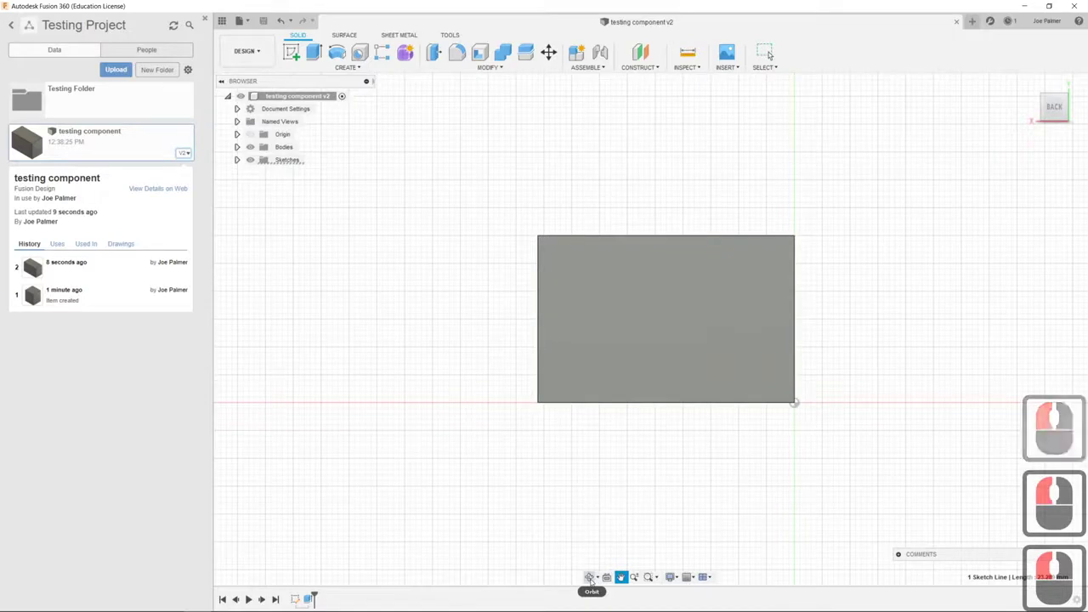
Orbit the flat view back into a turned 3D view of the box
{"action": "left_click", "coordinate": [589, 578]}
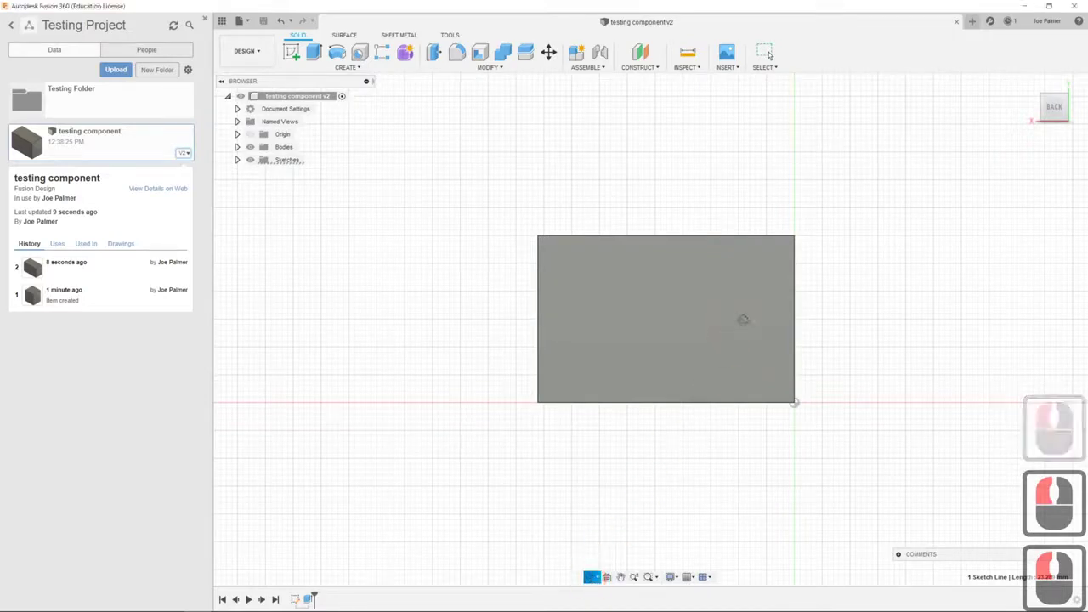
{"action": "left_click_drag", "start_coordinate": [743, 318], "coordinate": [741, 396]}
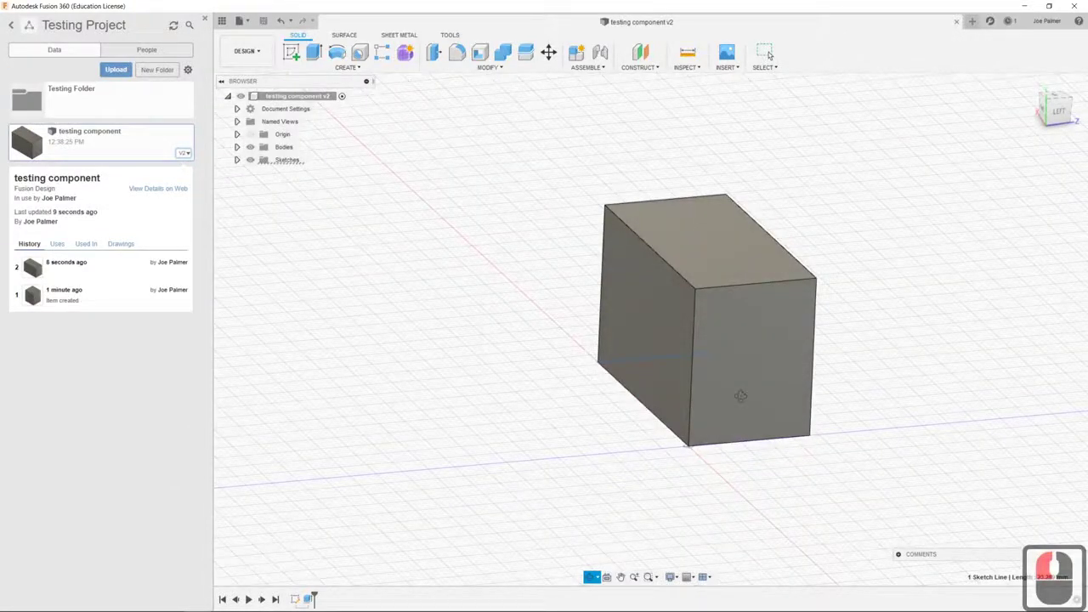
{"action": "left_click_drag", "start_coordinate": [741, 395], "coordinate": [874, 210]}
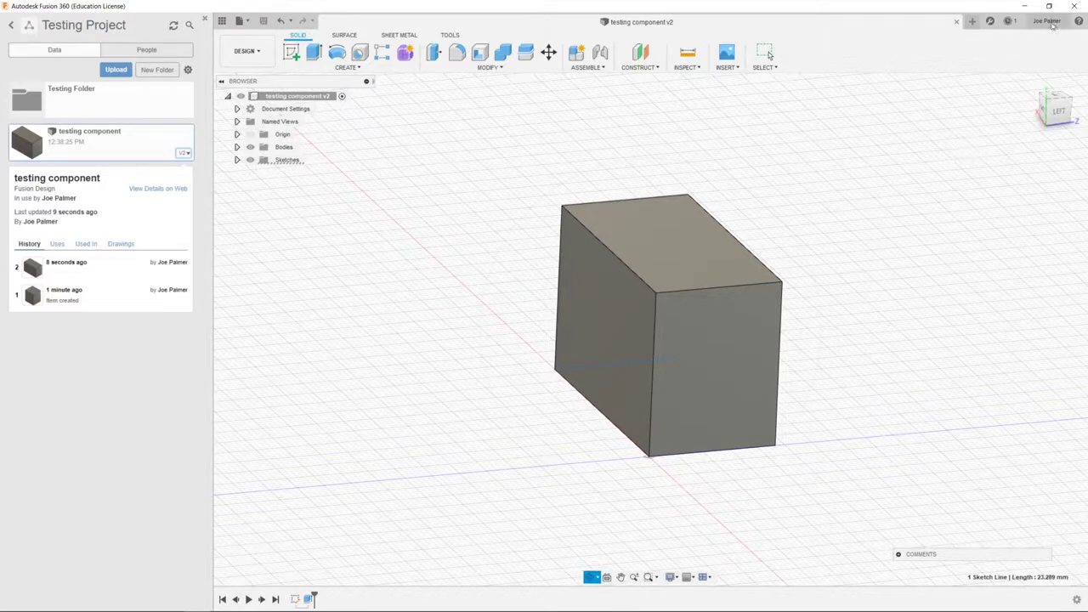
In Preferences, set Pan, Zoom, Orbit shortcuts to Solidworks, apply and close
{"action": "left_click", "coordinate": [1052, 24]}
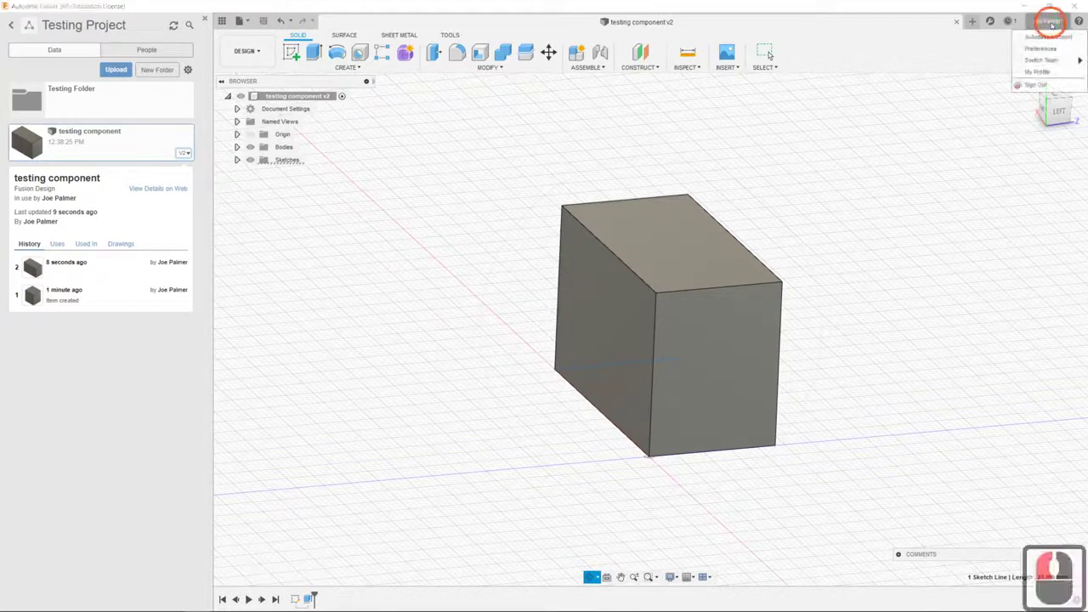
{"action": "left_click", "coordinate": [1051, 48]}
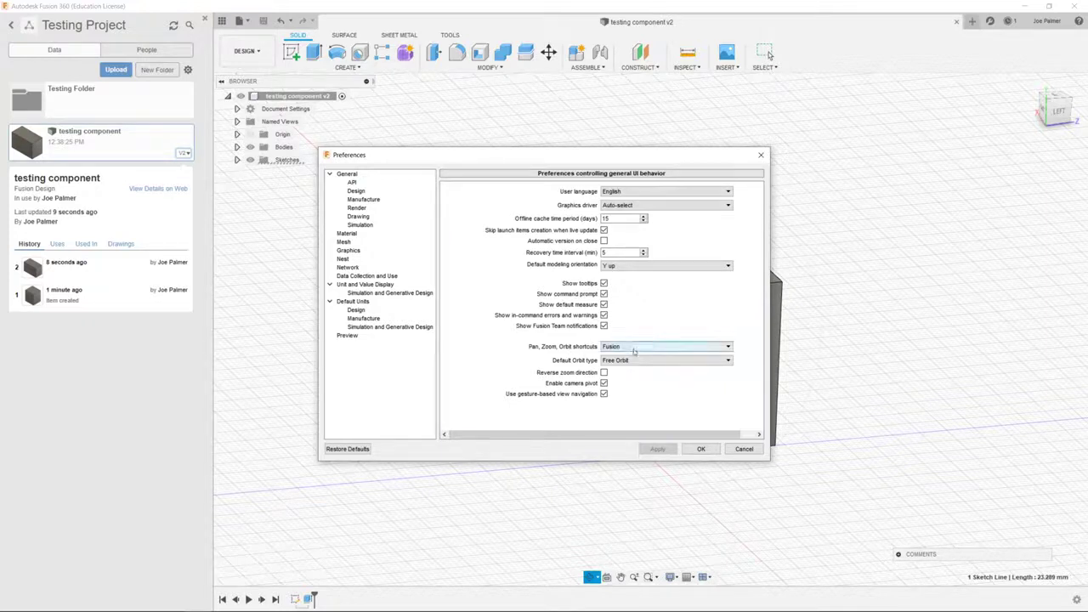
{"action": "left_click", "coordinate": [702, 347]}
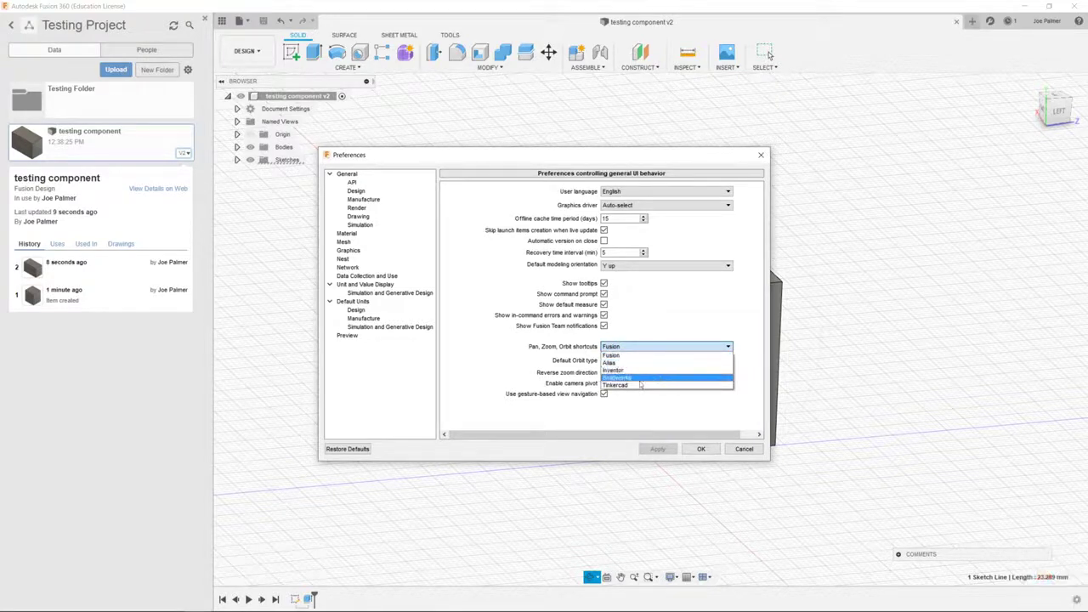
{"action": "left_click", "coordinate": [639, 380]}
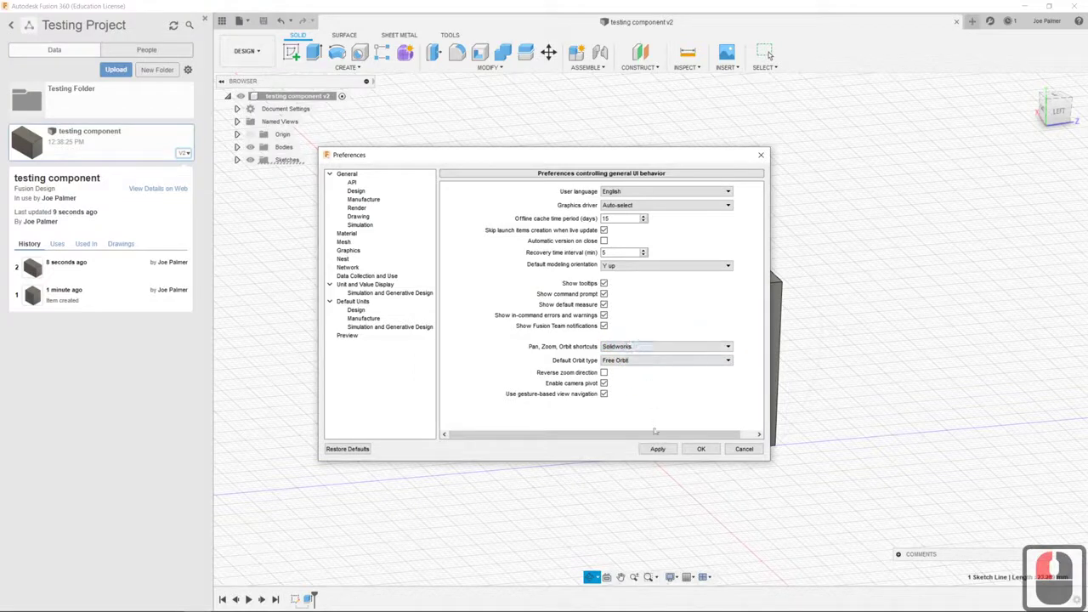
{"action": "left_click", "coordinate": [657, 449]}
{"action": "left_click", "coordinate": [700, 449]}
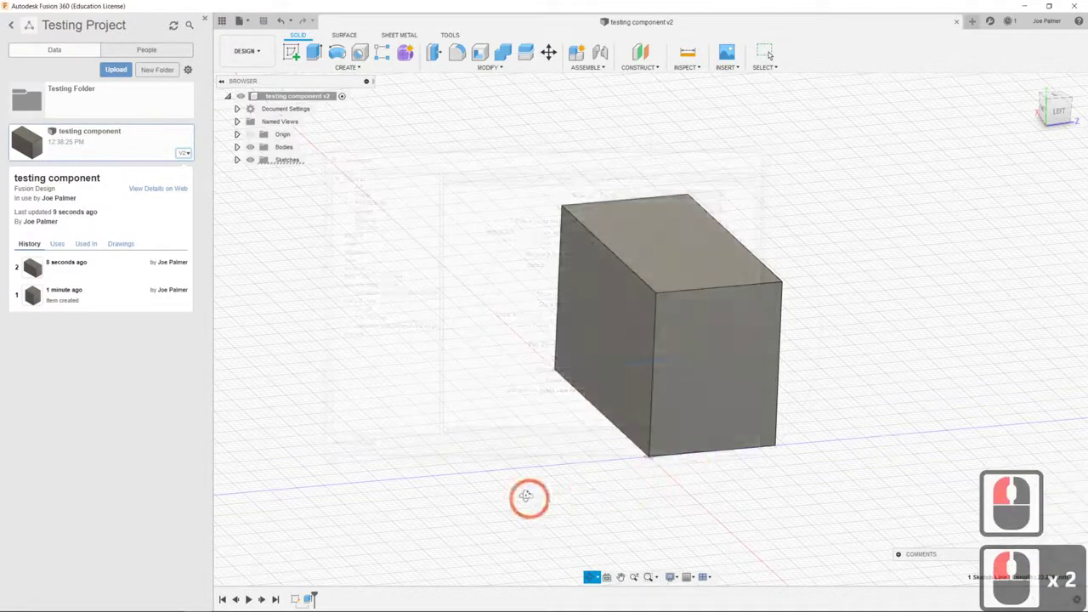
Leave orbit mode and orbit around the box with the Solidworks controls
{"action": "scroll", "coordinate": [540, 454], "scroll_direction": "down", "scroll_amount": 3}
{"action": "scroll", "coordinate": [631, 392], "scroll_direction": "up", "scroll_amount": 3}
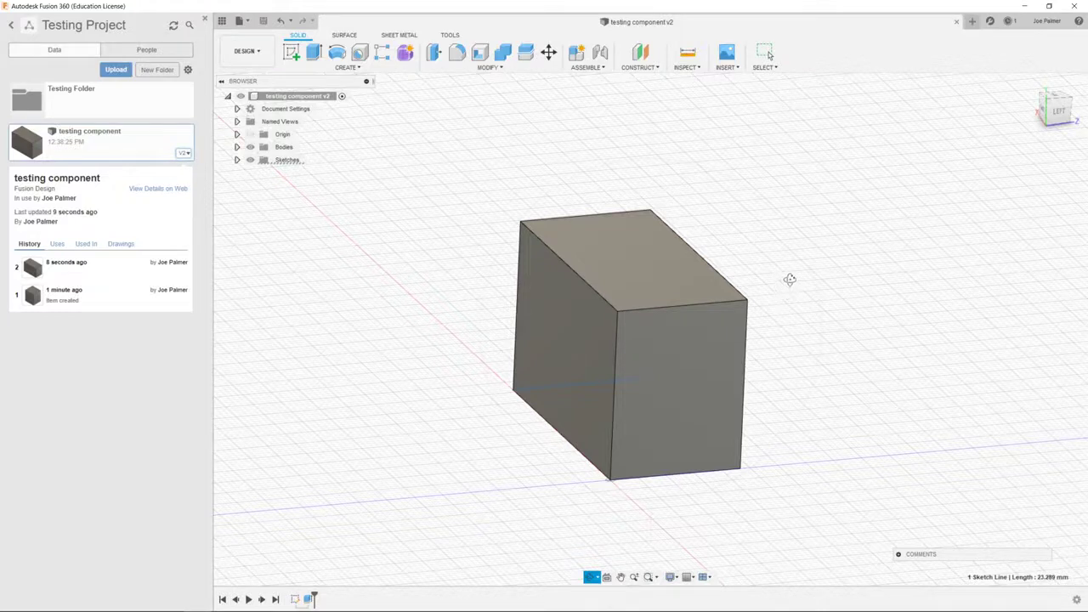
{"action": "key", "text": "Escape"}
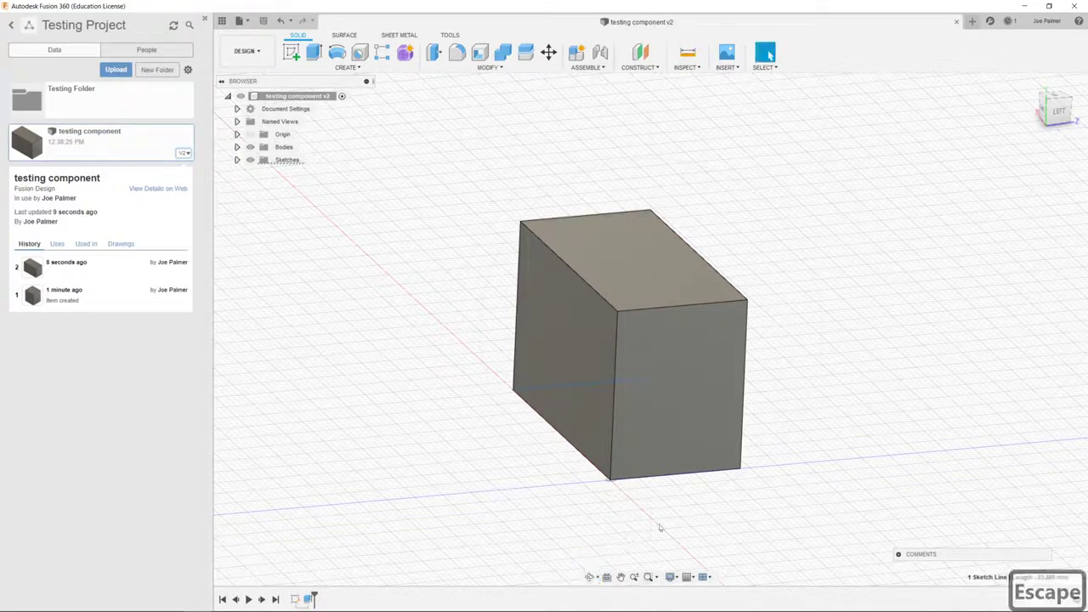
{"action": "middle_click_drag", "start_coordinate": [779, 235], "coordinate": [768, 196], "text": "shift"}
Zoom and pan the box, then orbit it into a wide isometric view
{"action": "scroll", "coordinate": [795, 257], "scroll_direction": "up", "scroll_amount": 3}
{"action": "scroll", "coordinate": [790, 255], "scroll_direction": "down", "scroll_amount": 5}
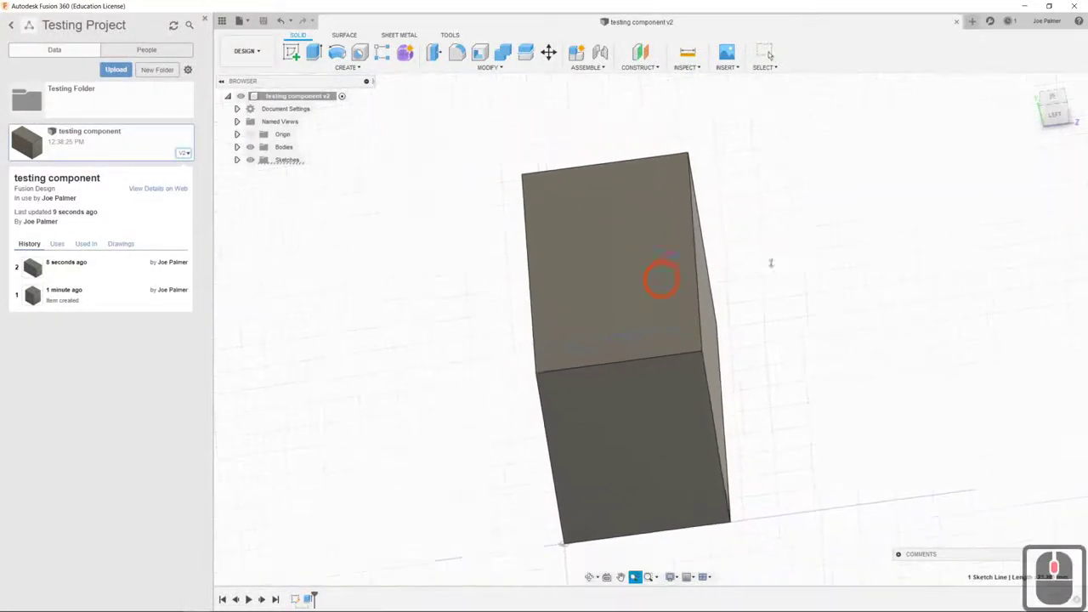
{"action": "scroll", "coordinate": [825, 244], "scroll_direction": "up", "scroll_amount": 3}
{"action": "middle_click_drag", "start_coordinate": [816, 253], "coordinate": [626, 238]}
{"action": "middle_click_drag", "start_coordinate": [644, 397], "coordinate": [707, 369], "text": "ctrl"}
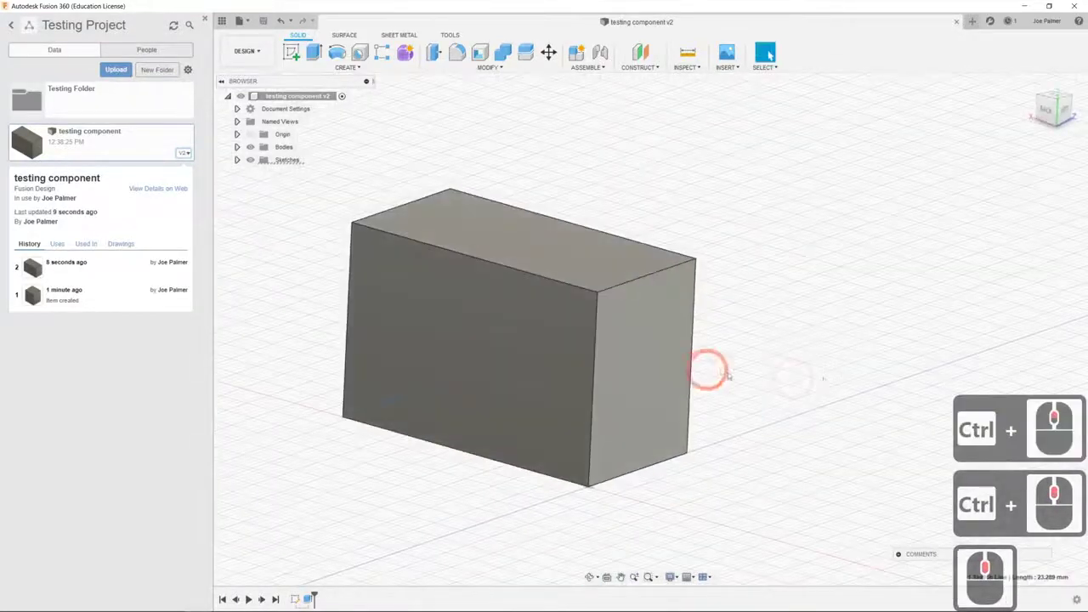